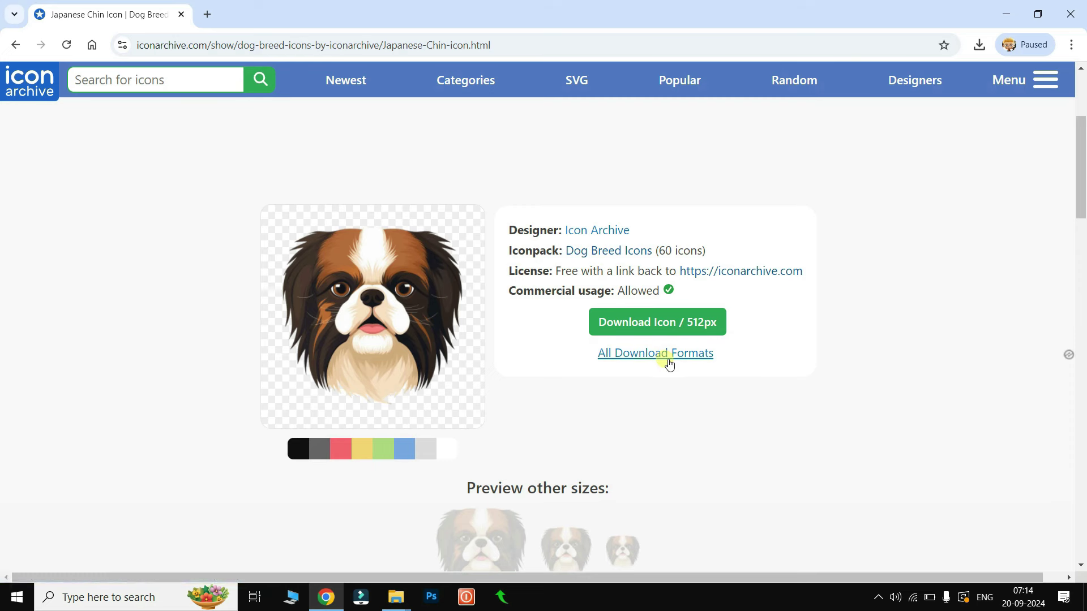
Download the Japanese Chin icon in Windows ICO format and show the downloaded file in its folder
{"action": "left_click", "coordinate": [668, 358]}
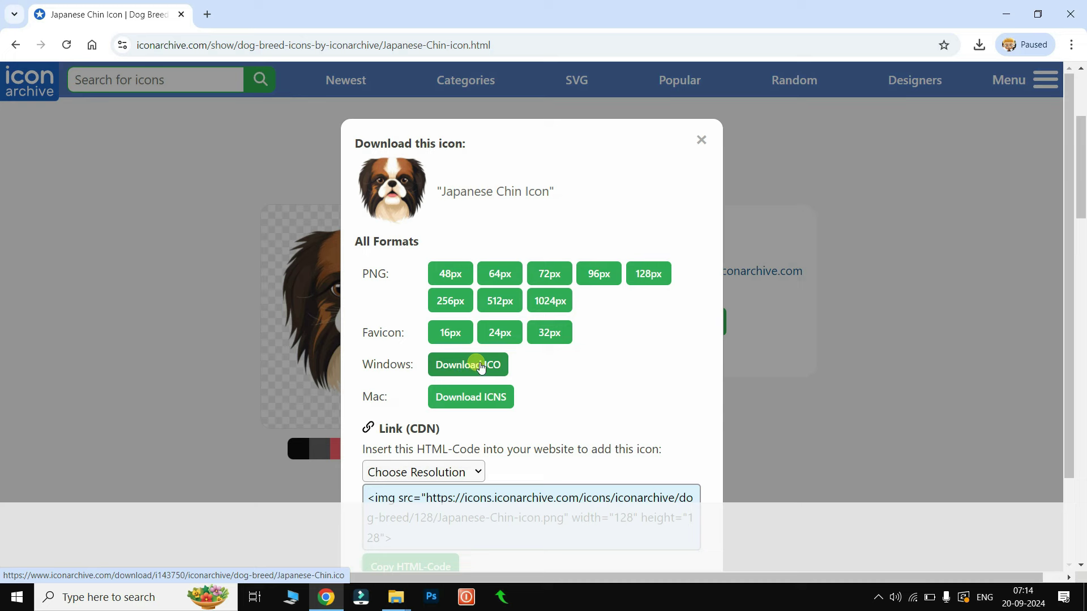
{"action": "left_click", "coordinate": [466, 368]}
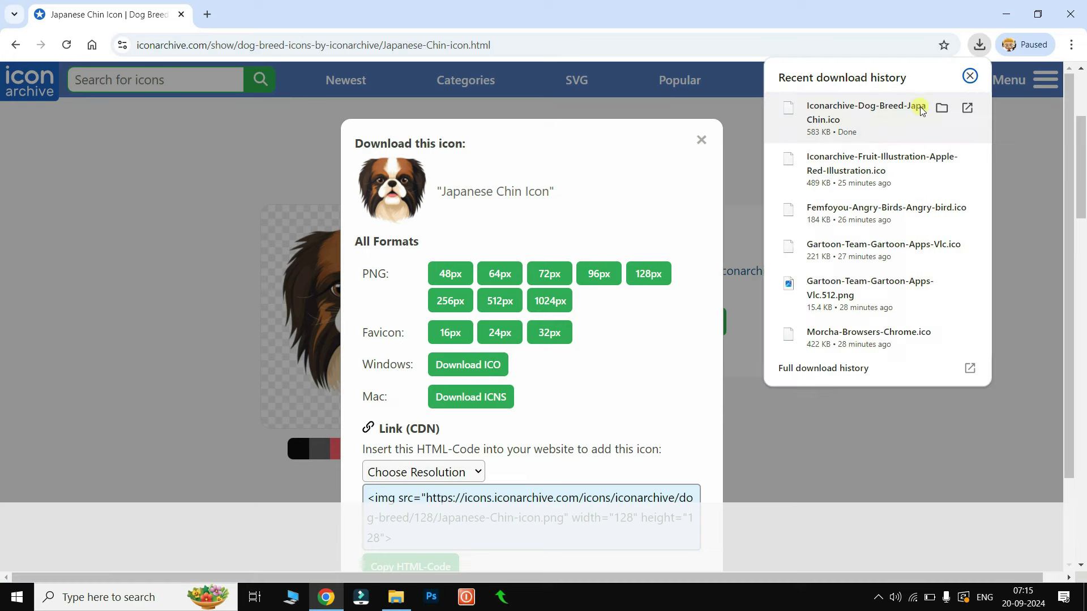
{"action": "left_click", "coordinate": [939, 108]}
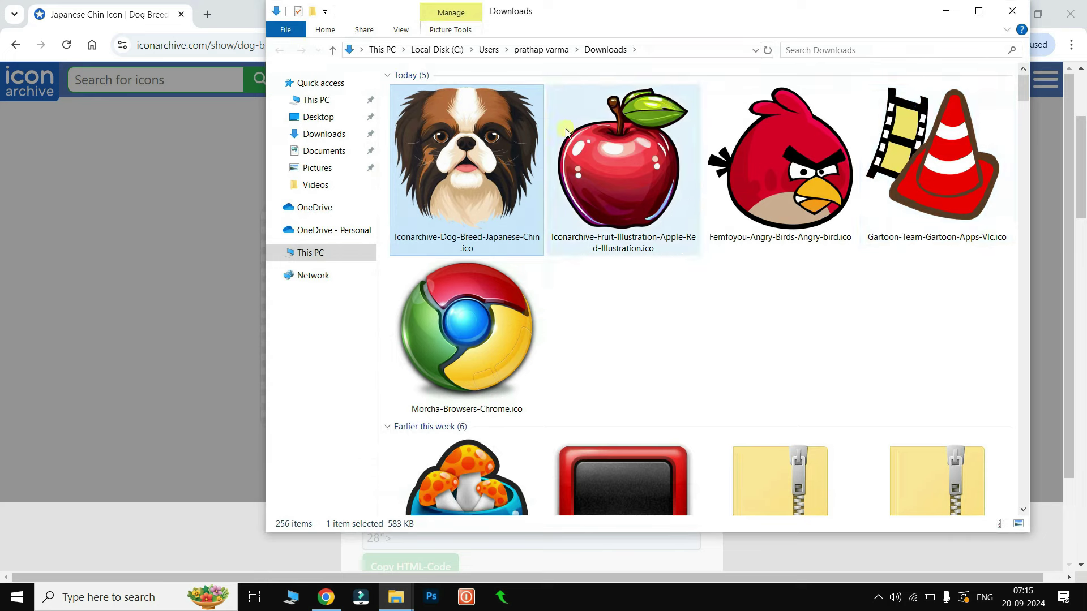
Look through the icon files in the Downloads folder, closing the folder window and the download formats dialog
{"action": "scroll", "coordinate": [720, 209], "scroll_direction": "down", "scroll_amount": 5}
{"action": "scroll", "coordinate": [719, 209], "scroll_direction": "up", "scroll_amount": 5}
{"action": "scroll", "coordinate": [589, 286], "scroll_direction": "down", "scroll_amount": 11}
{"action": "scroll", "coordinate": [585, 317], "scroll_direction": "up", "scroll_amount": 10}
{"action": "left_click", "coordinate": [1011, 11]}
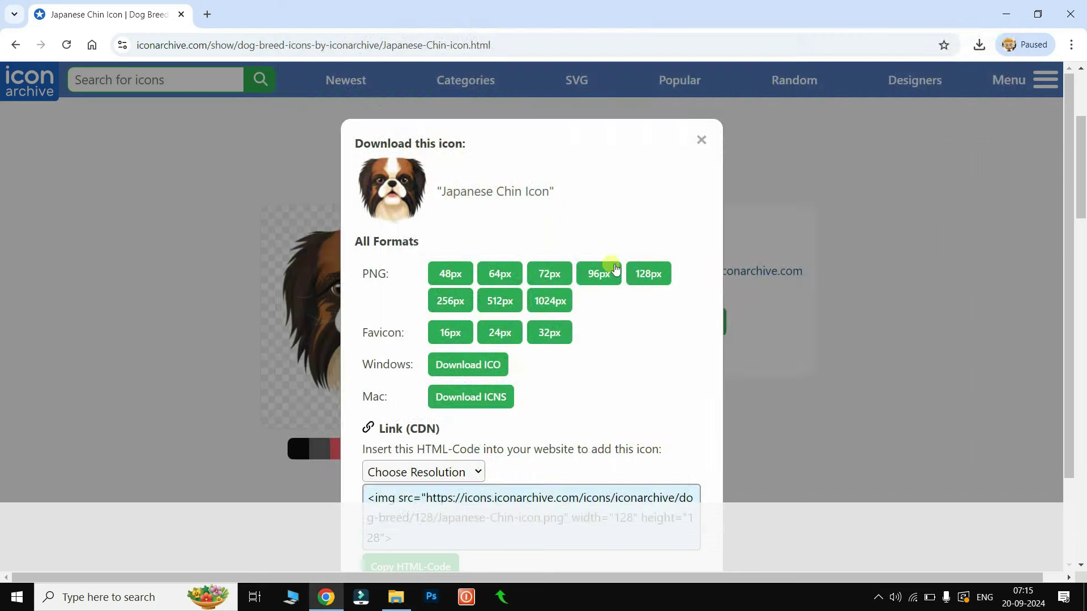
{"action": "left_click", "coordinate": [701, 140]}
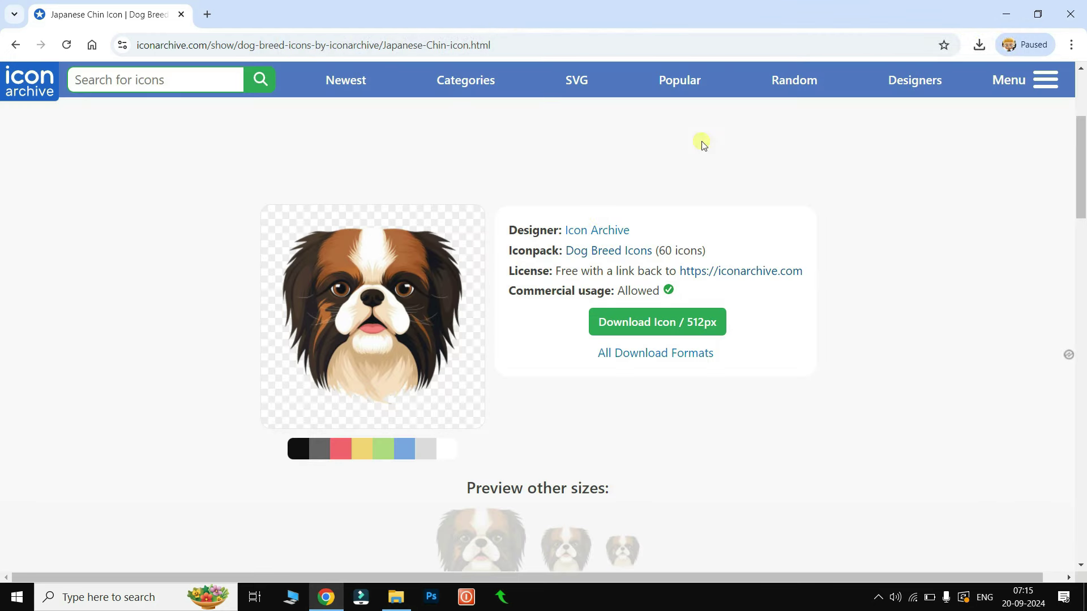
Search the icon site for "cat" and browse the resulting icons
{"action": "left_click", "coordinate": [150, 84]}
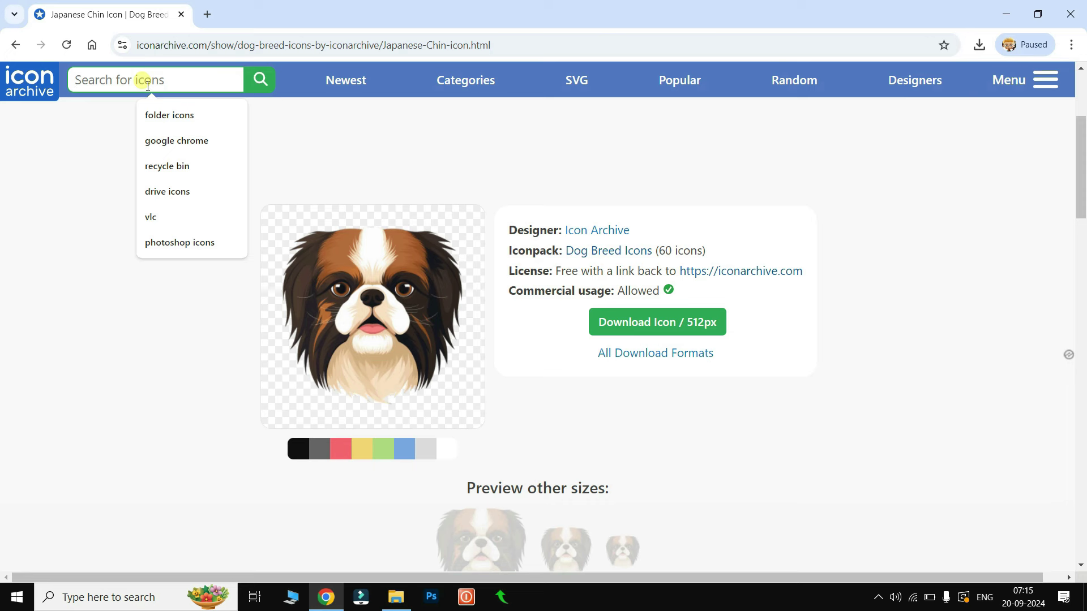
{"action": "type", "text": "cat"}
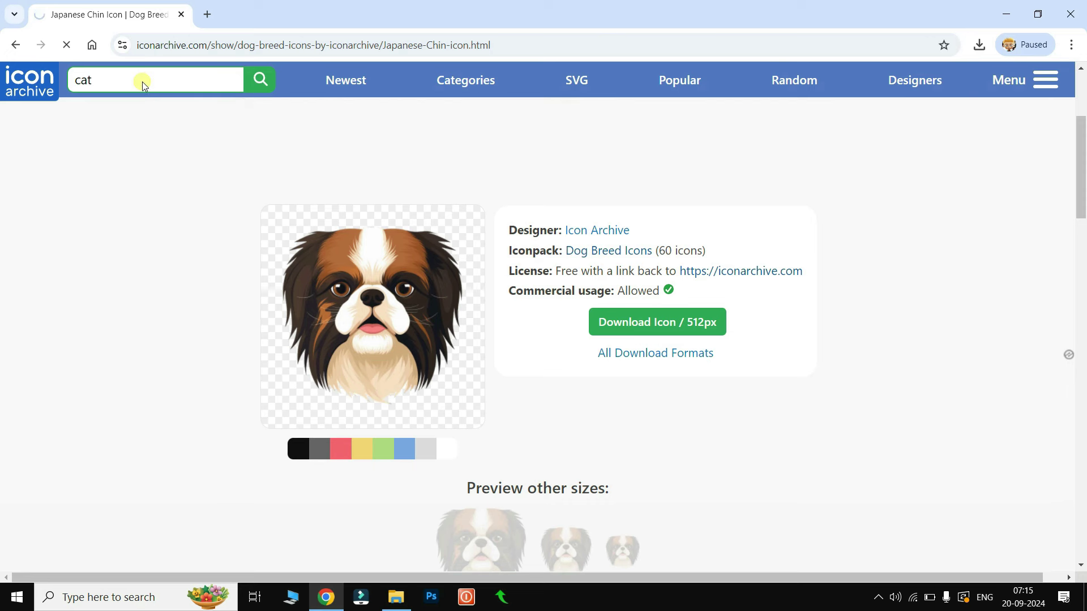
{"action": "scroll", "coordinate": [509, 300], "scroll_direction": "down", "scroll_amount": 5}
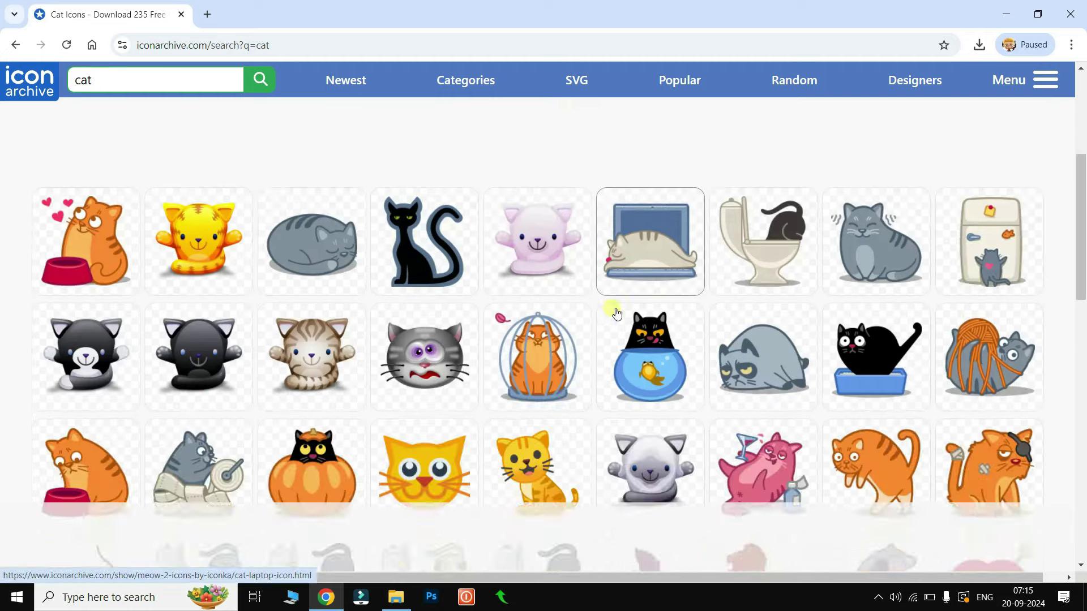
{"action": "scroll", "coordinate": [616, 314], "scroll_direction": "down", "scroll_amount": 1}
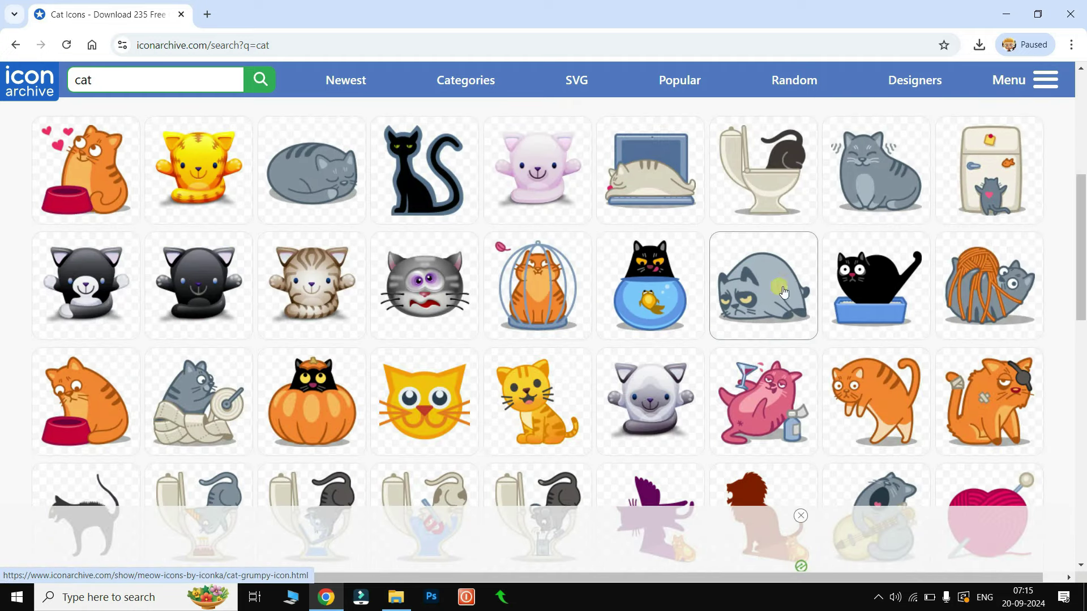
Download the black cat icon with the curled tail in Windows ICO format and close the formats dialog
{"action": "left_click", "coordinate": [437, 154]}
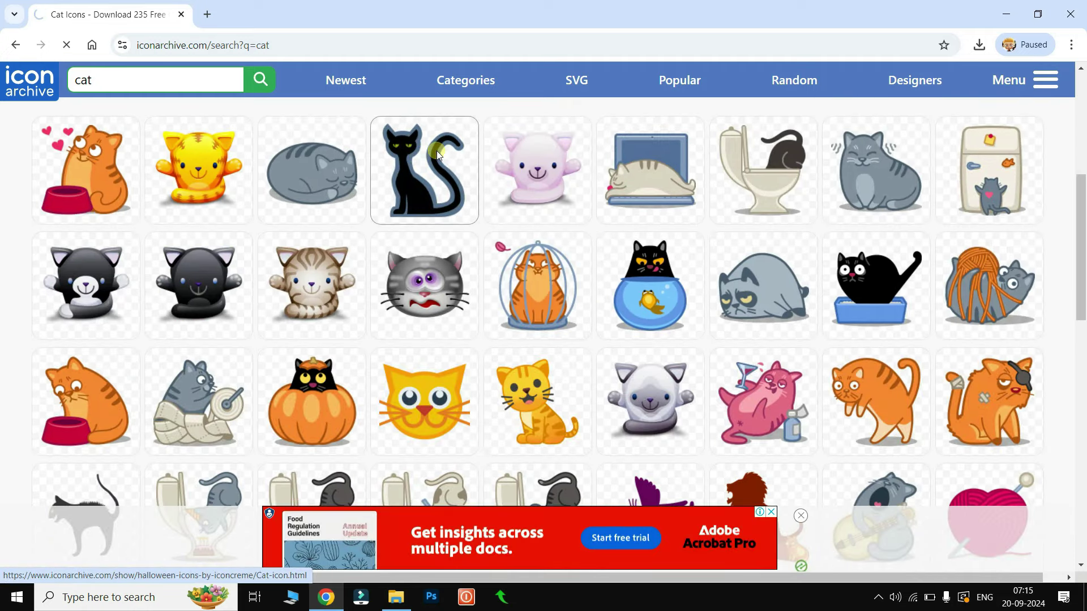
{"action": "left_click", "coordinate": [666, 294]}
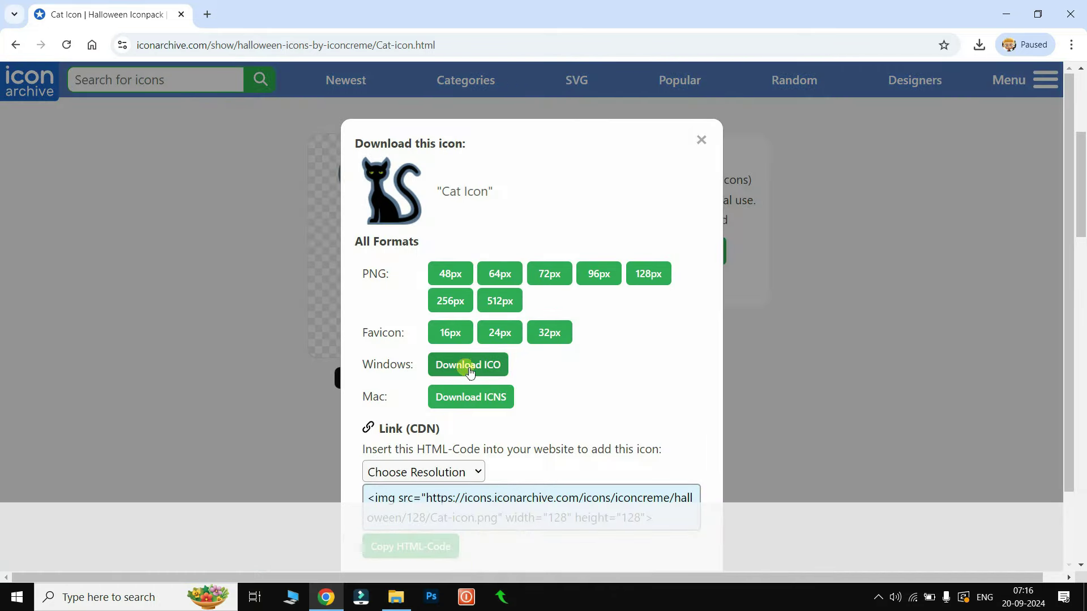
{"action": "left_click", "coordinate": [474, 367]}
{"action": "left_click", "coordinate": [701, 140]}
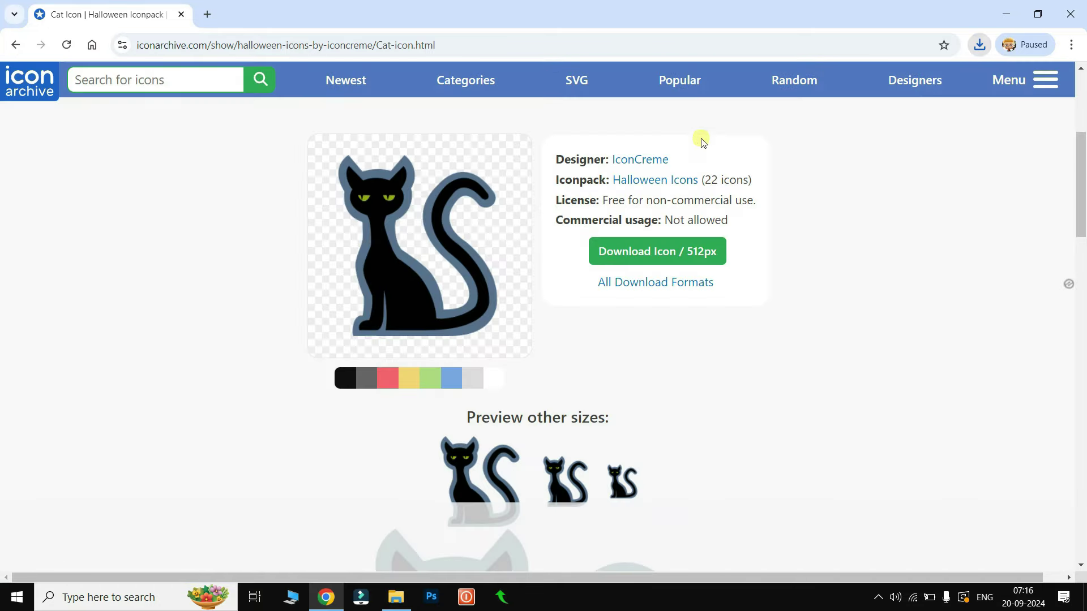
Search the icon site for "computer" and look through the resulting icons
{"action": "left_click", "coordinate": [154, 85]}
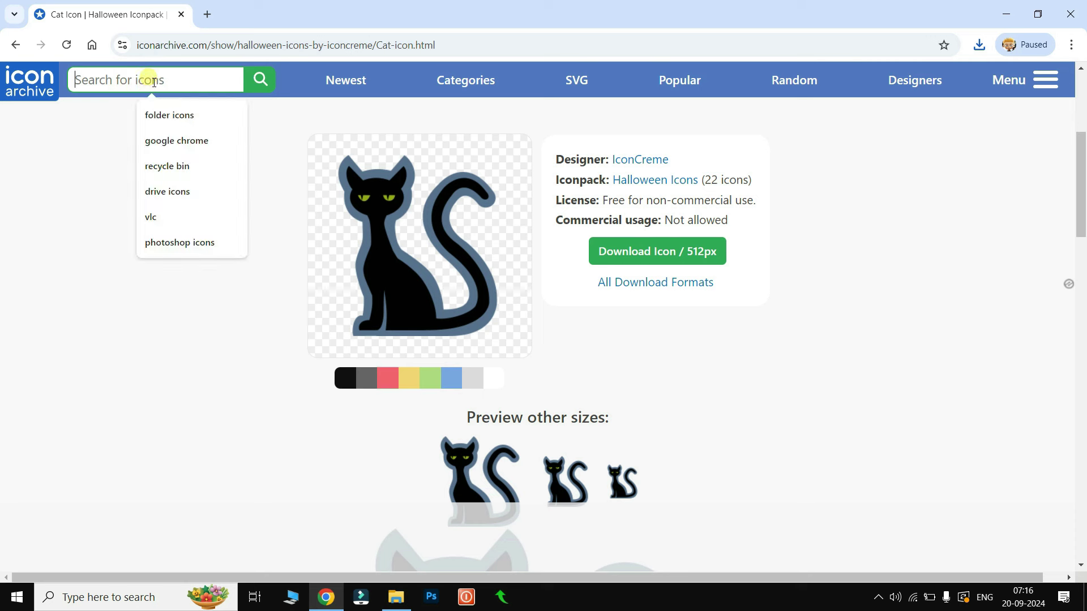
{"action": "type", "text": "computer"}
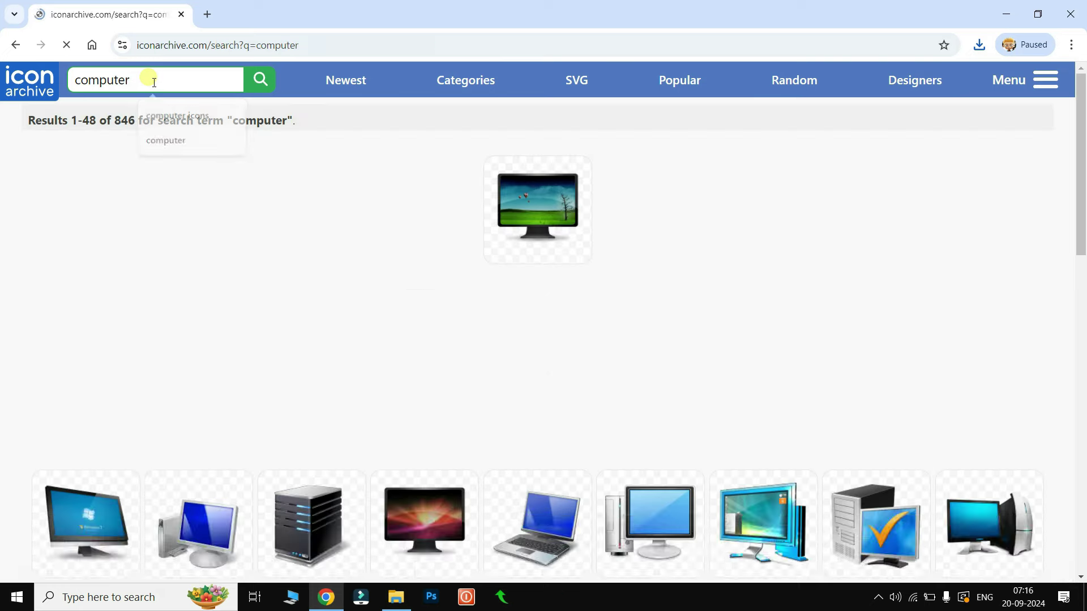
{"action": "scroll", "coordinate": [543, 319], "scroll_direction": "down", "scroll_amount": 6}
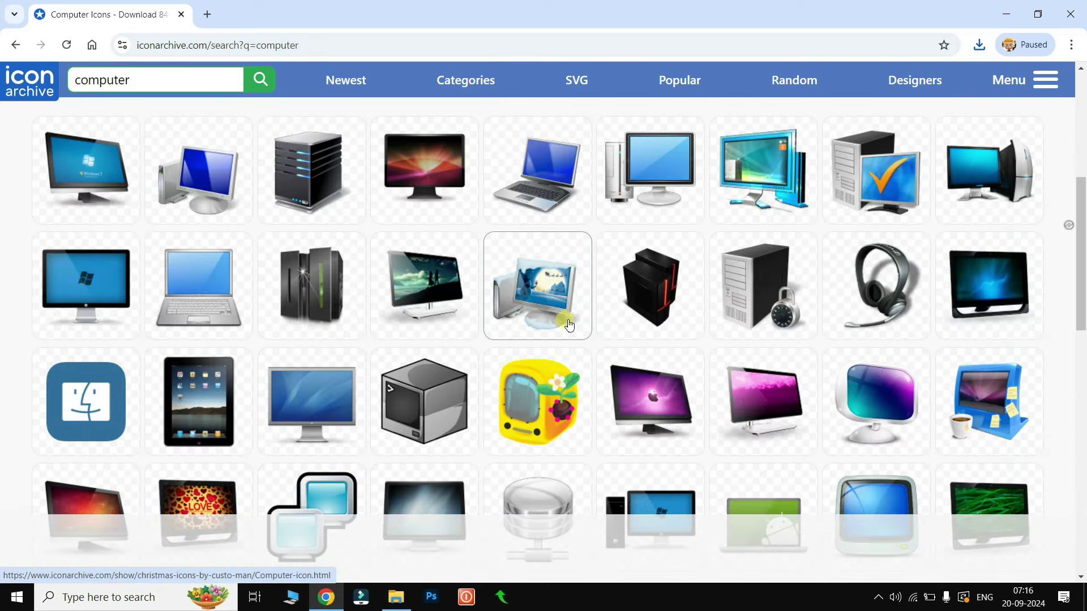
{"action": "scroll", "coordinate": [569, 325], "scroll_direction": "down", "scroll_amount": 3}
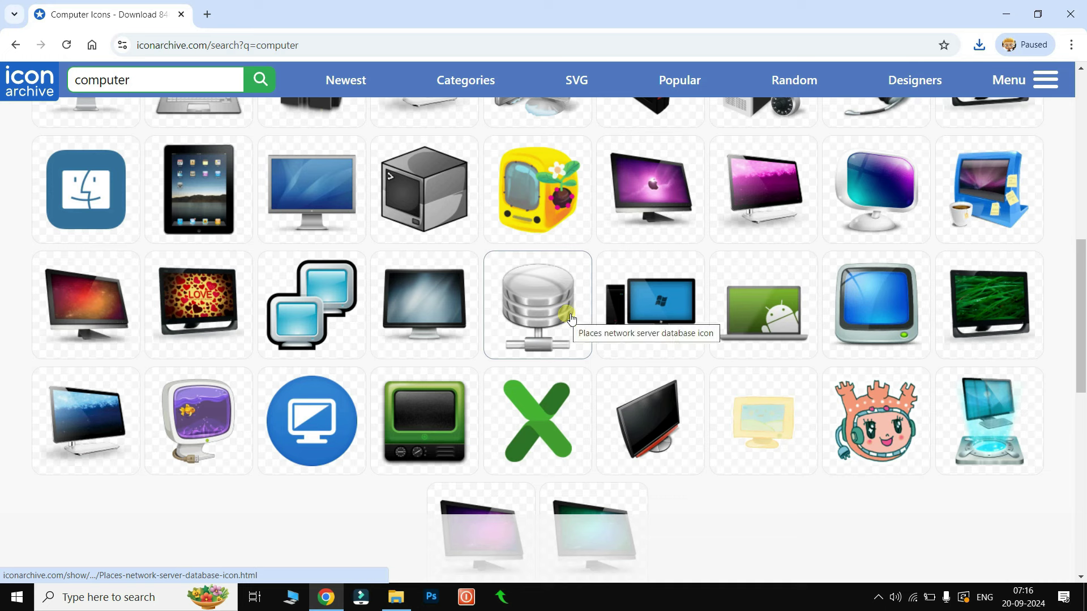
{"action": "left_click", "coordinate": [159, 80]}
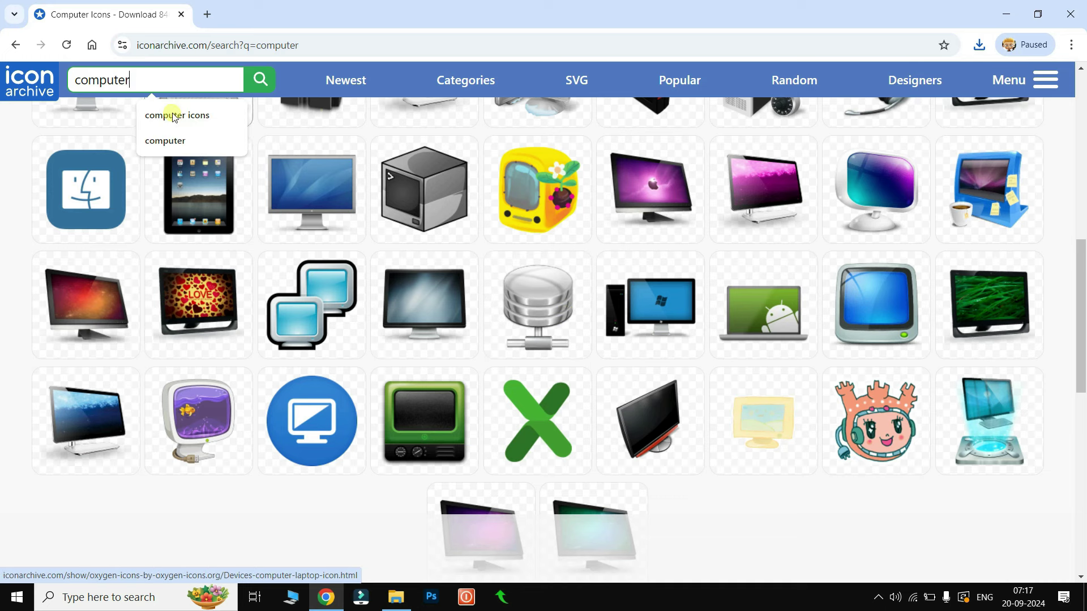
{"action": "left_click_drag", "start_coordinate": [133, 80], "coordinate": [79, 79]}
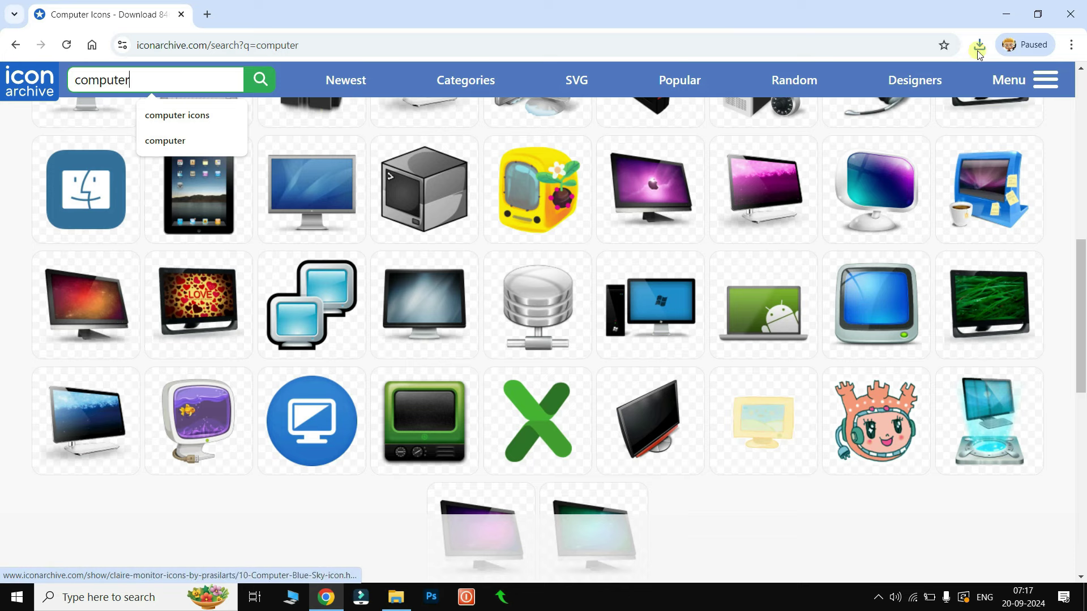
Switch from the browser to the desktop's personalization settings and open the desktop icon settings under Themes
{"action": "left_click", "coordinate": [1007, 14]}
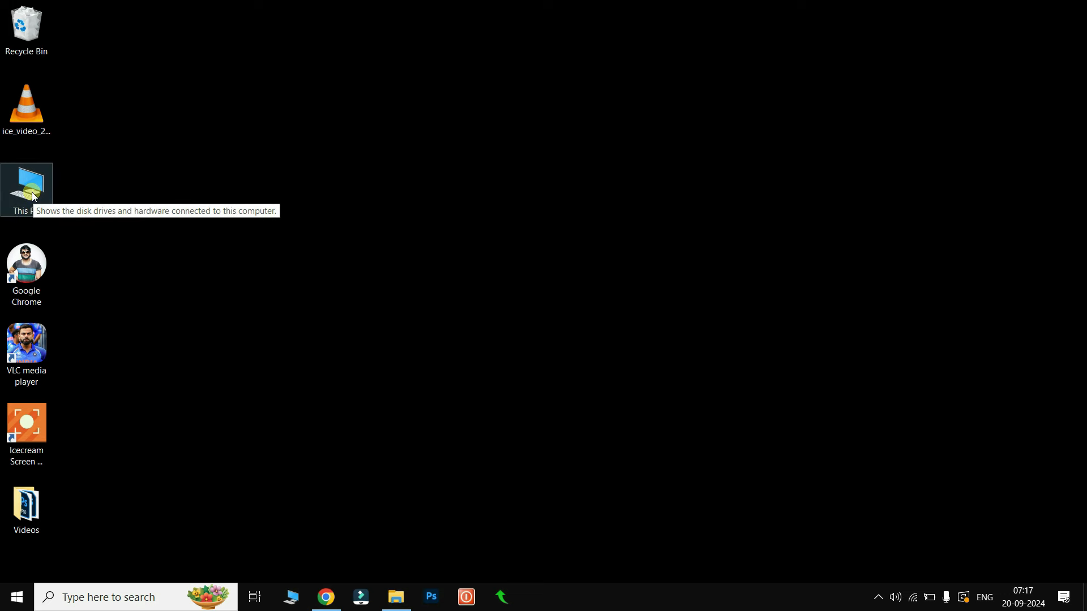
{"action": "right_click", "coordinate": [607, 118]}
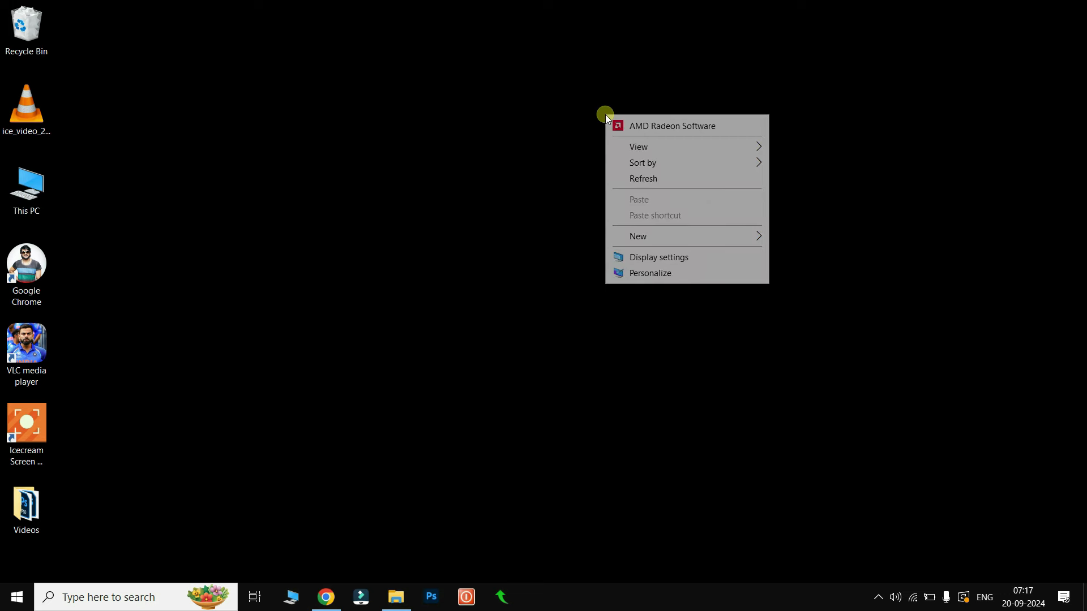
{"action": "left_click", "coordinate": [651, 273]}
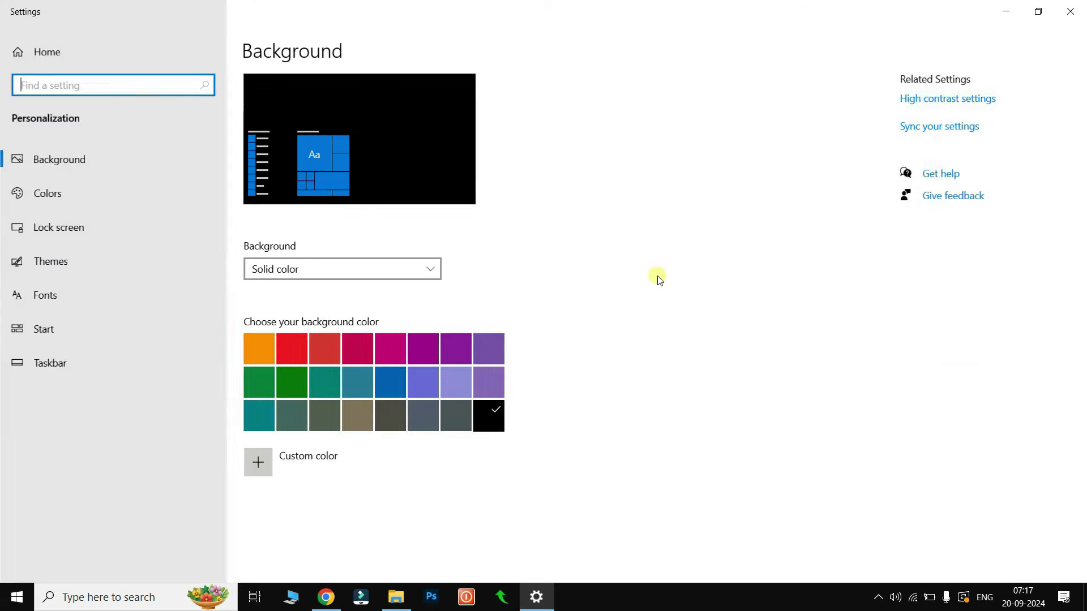
{"action": "left_click", "coordinate": [55, 266]}
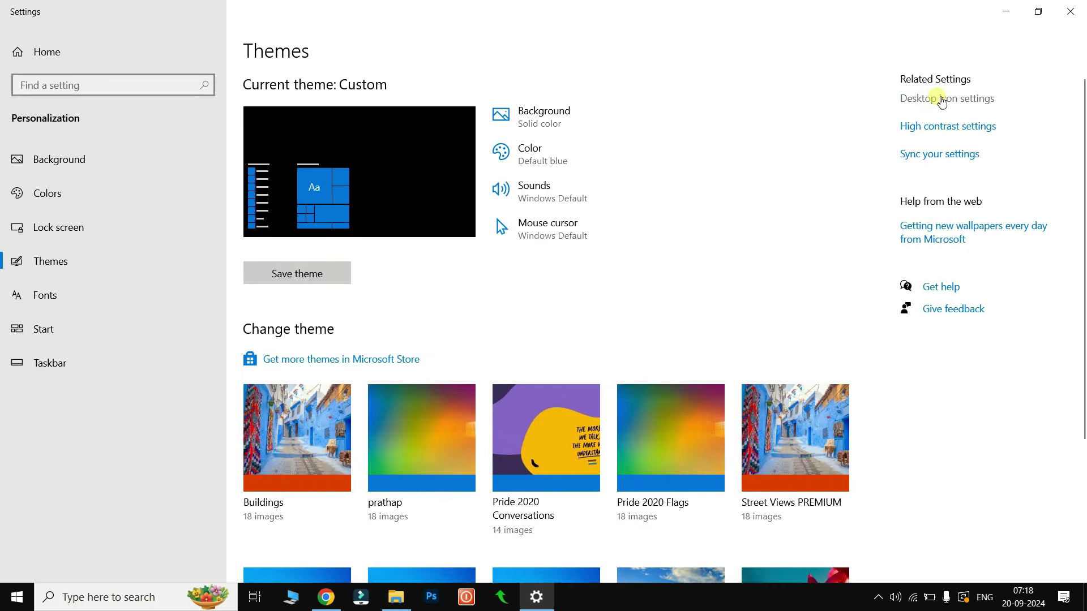
{"action": "left_click", "coordinate": [941, 101]}
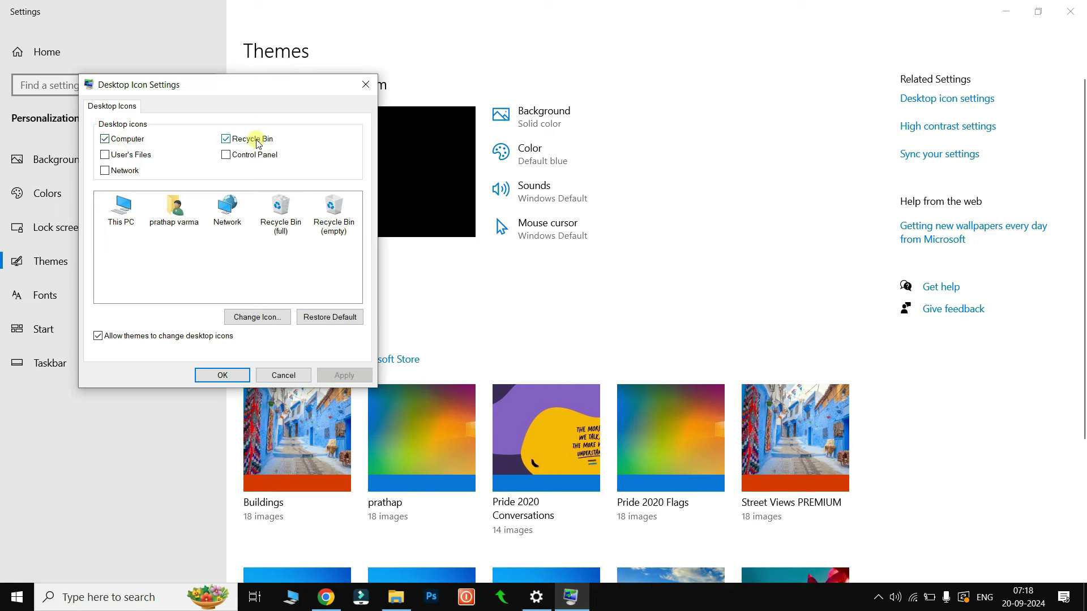
Turn the Recycle Bin and Computer desktop icons off and back on without applying the change
{"action": "left_click", "coordinate": [226, 139]}
{"action": "left_click", "coordinate": [105, 139]}
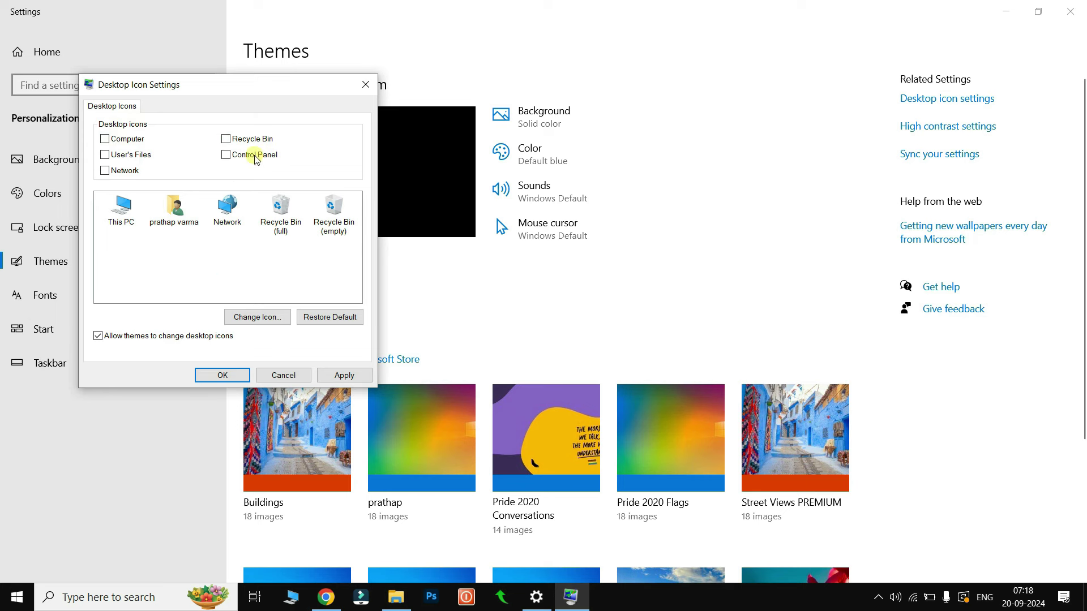
{"action": "left_click", "coordinate": [226, 141]}
{"action": "left_click", "coordinate": [105, 139]}
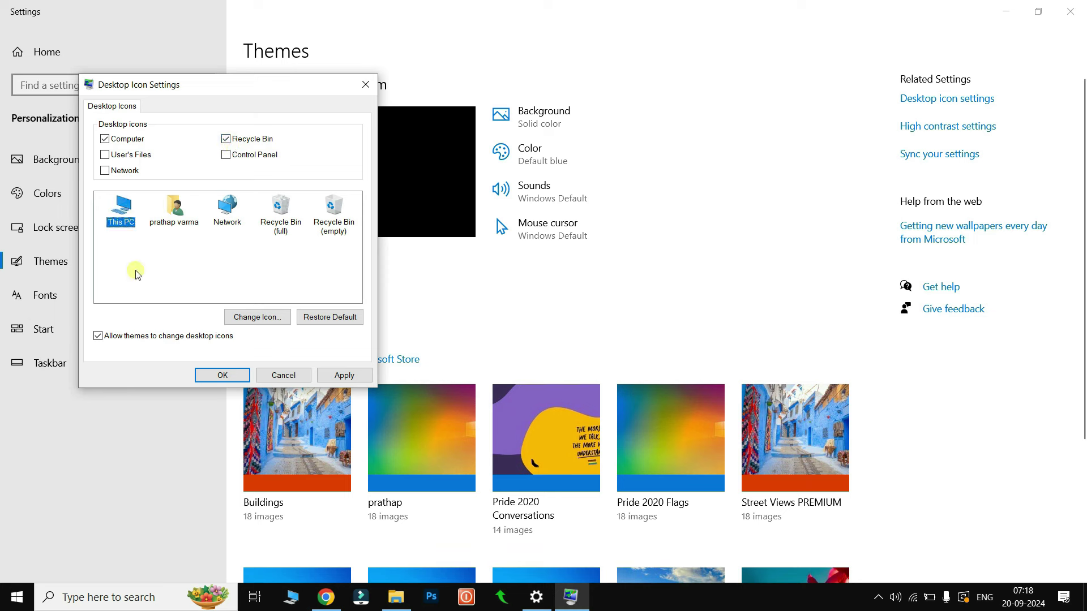
Open the icon chooser for This PC and select the blue information icon from the built-in imageres.dll list
{"action": "left_click", "coordinate": [137, 274]}
{"action": "left_click", "coordinate": [125, 213]}
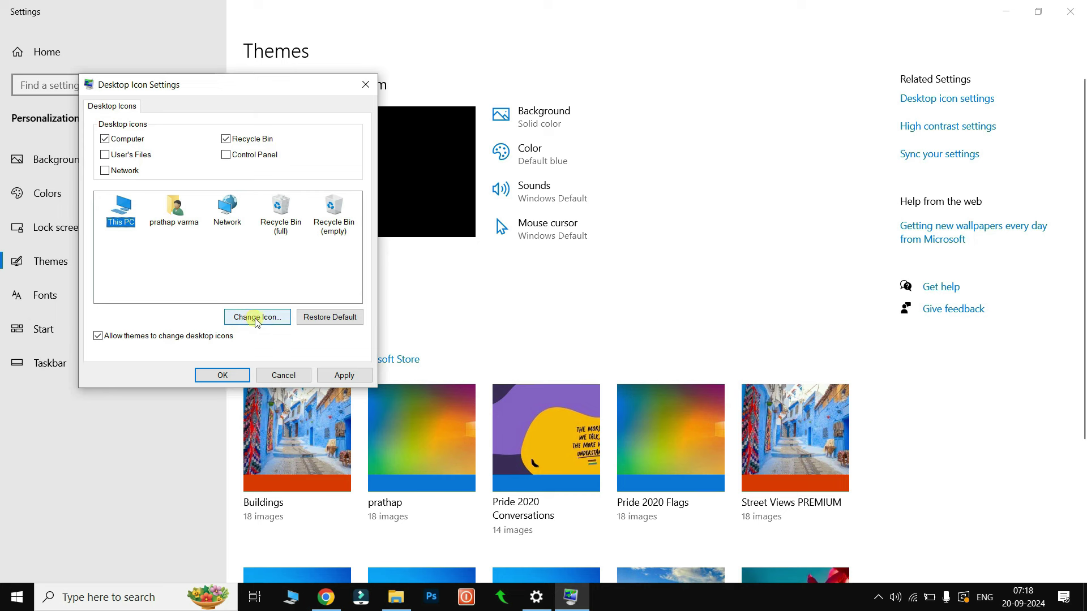
{"action": "left_click", "coordinate": [261, 319]}
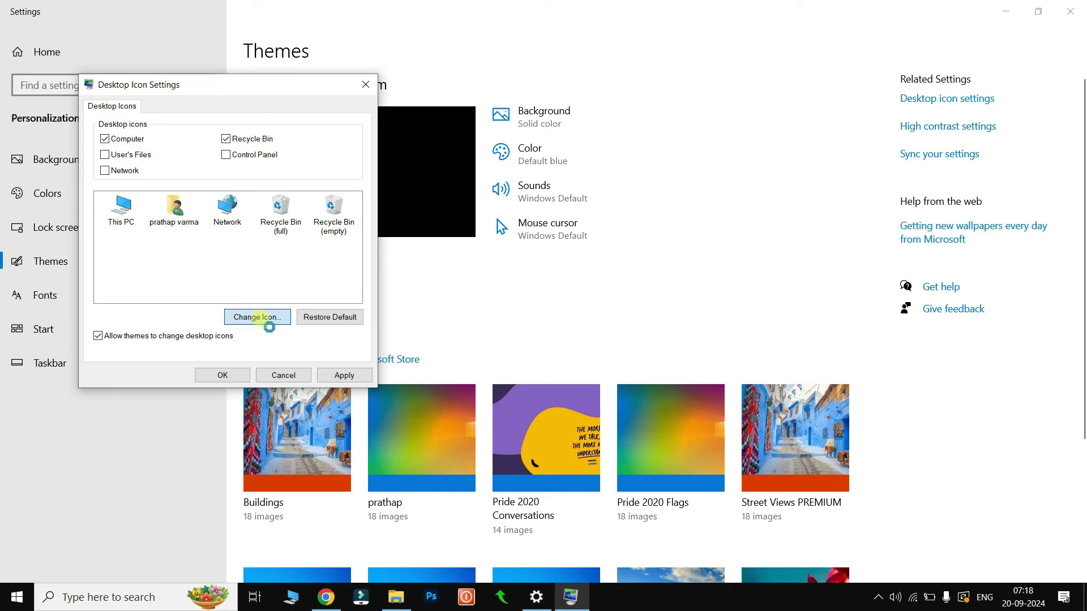
{"action": "scroll", "coordinate": [237, 276], "scroll_direction": "down", "scroll_amount": 5}
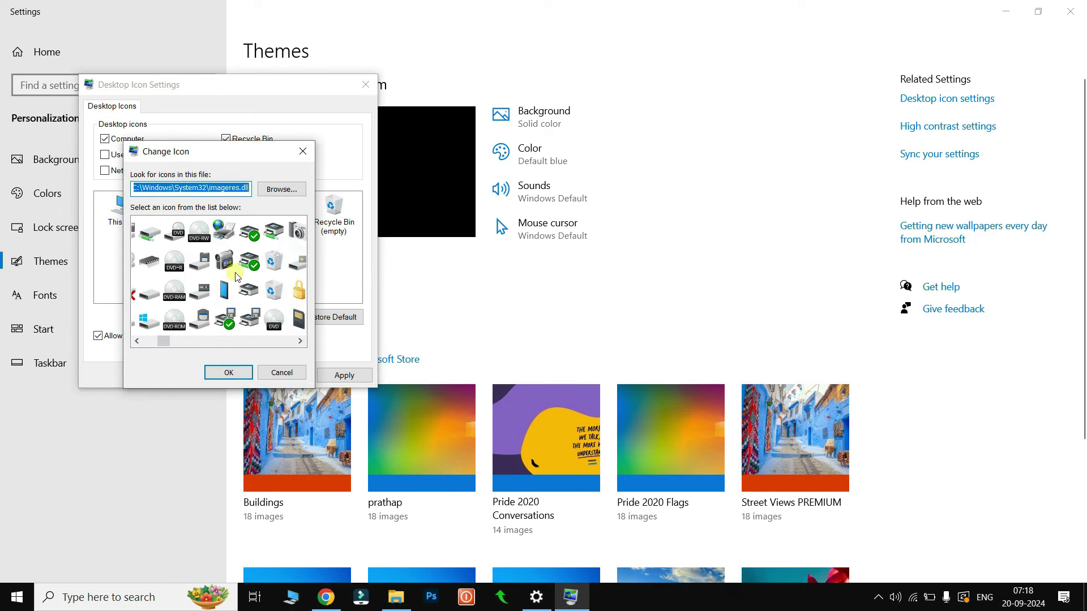
{"action": "left_click", "coordinate": [267, 232]}
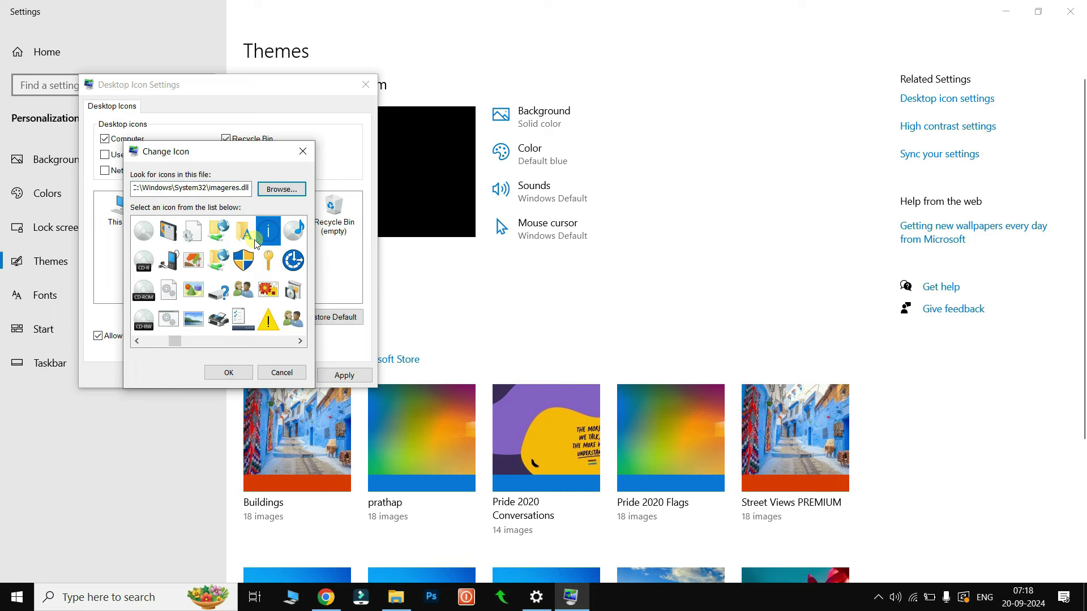
Replace the This PC icon with the red television icon file from the Downloads folder and apply it
{"action": "left_click", "coordinate": [281, 191]}
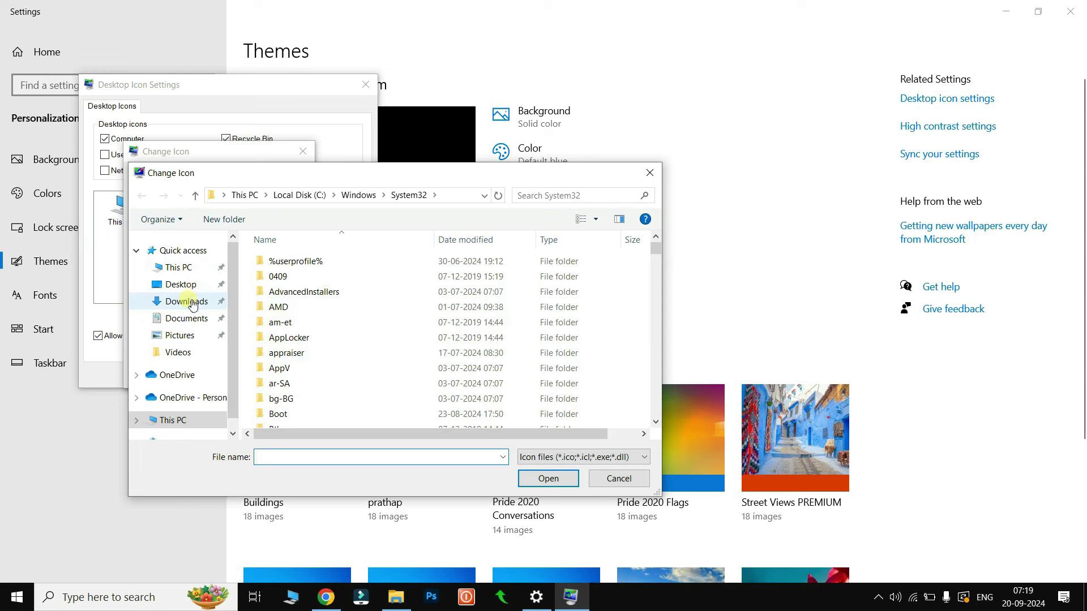
{"action": "left_click", "coordinate": [187, 301]}
{"action": "left_click", "coordinate": [301, 365]}
{"action": "left_click", "coordinate": [547, 479]}
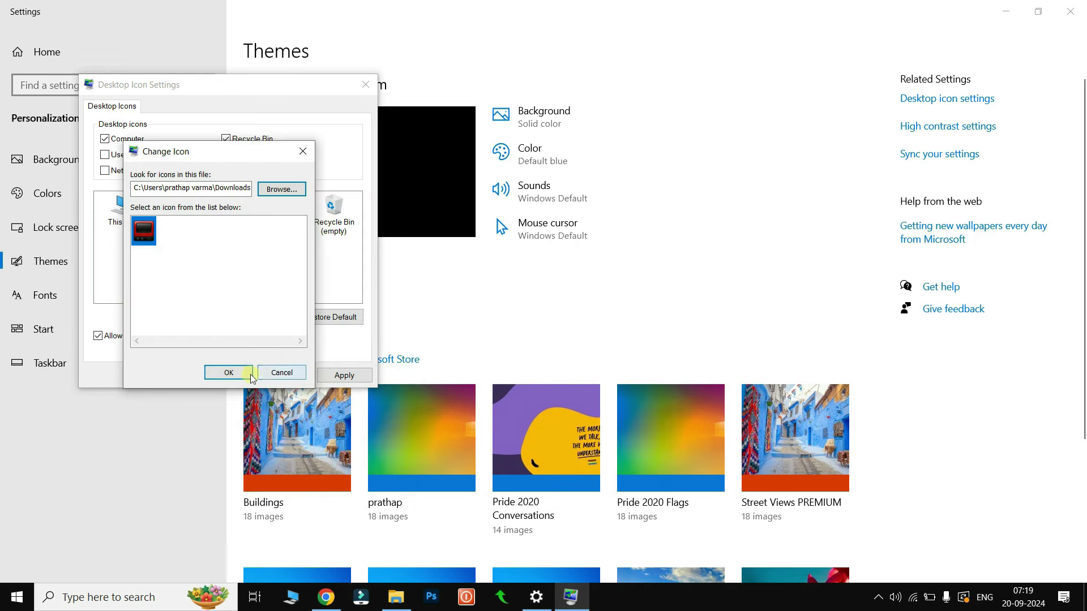
{"action": "left_click", "coordinate": [251, 375]}
{"action": "left_click", "coordinate": [344, 375]}
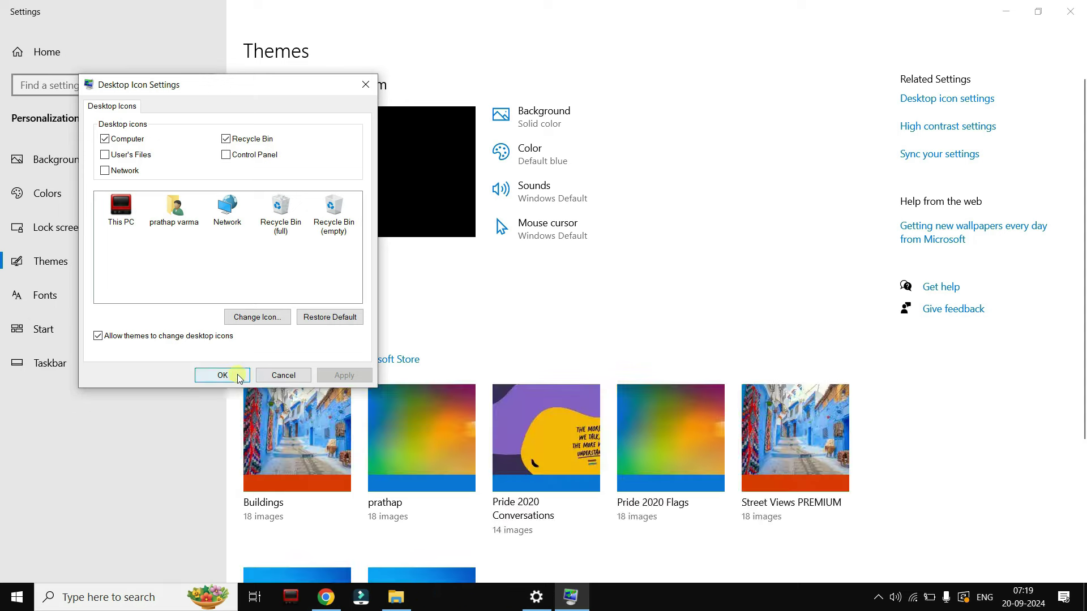
{"action": "left_click", "coordinate": [238, 377]}
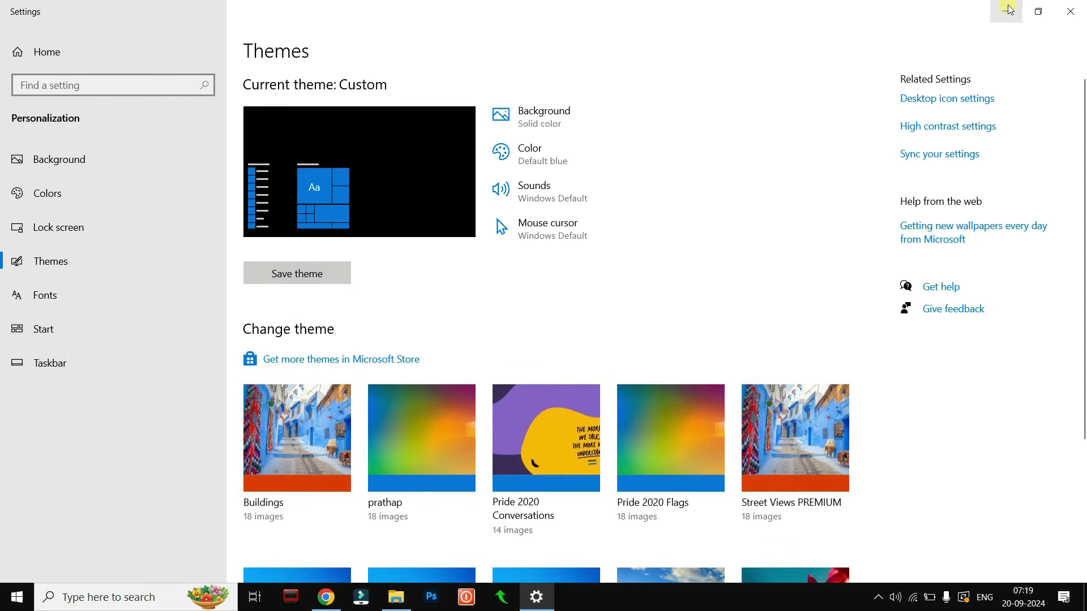
Return to the desktop and reopen the desktop icon settings from the Themes page of the personalization settings
{"action": "left_click", "coordinate": [1008, 10]}
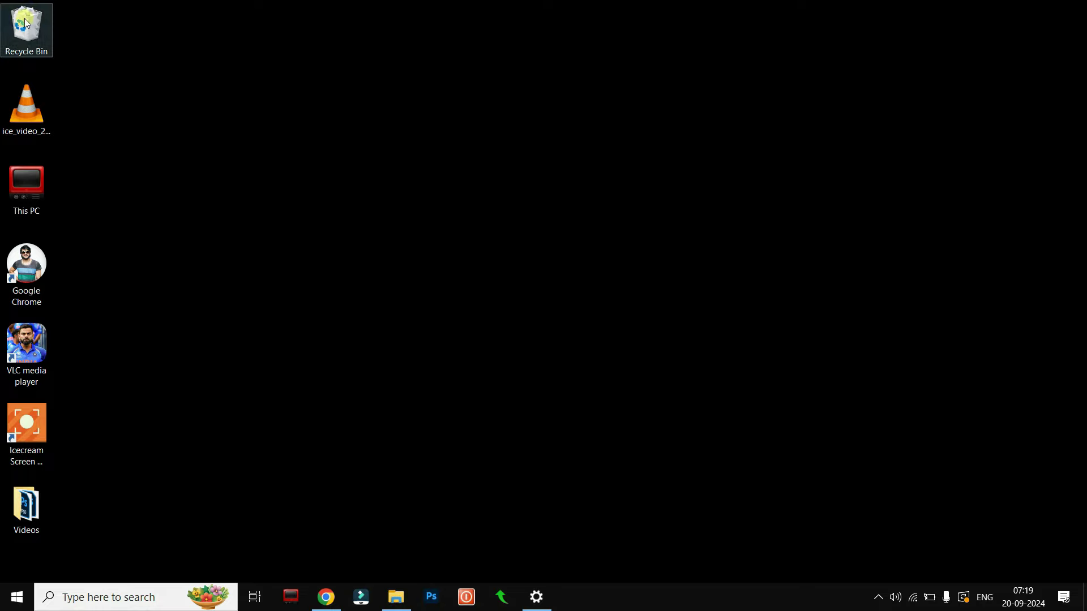
{"action": "right_click", "coordinate": [371, 122]}
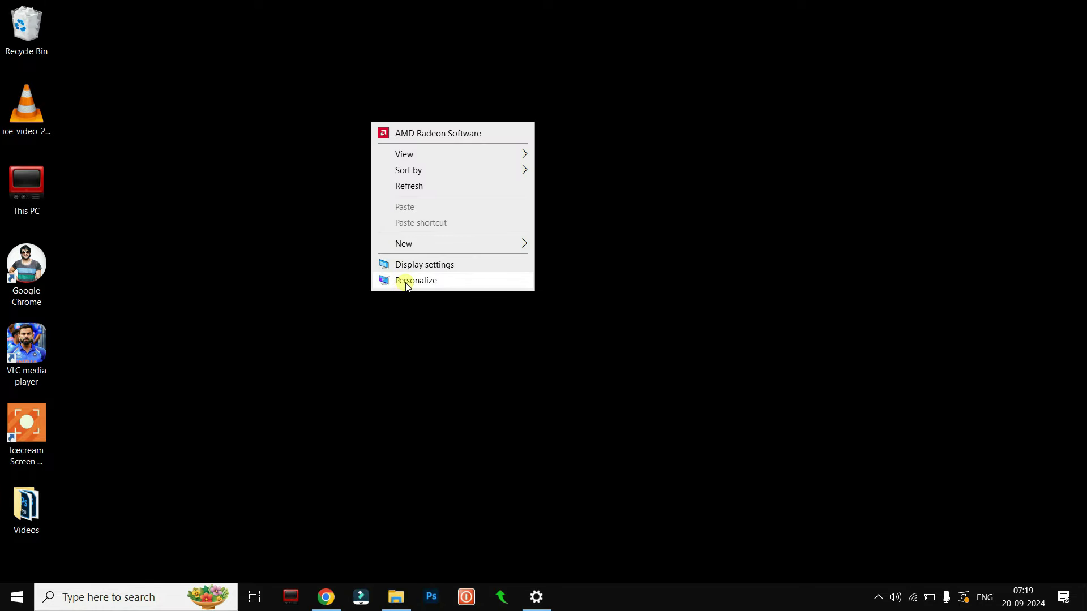
{"action": "left_click", "coordinate": [408, 281]}
{"action": "left_click", "coordinate": [55, 273]}
{"action": "left_click", "coordinate": [975, 101]}
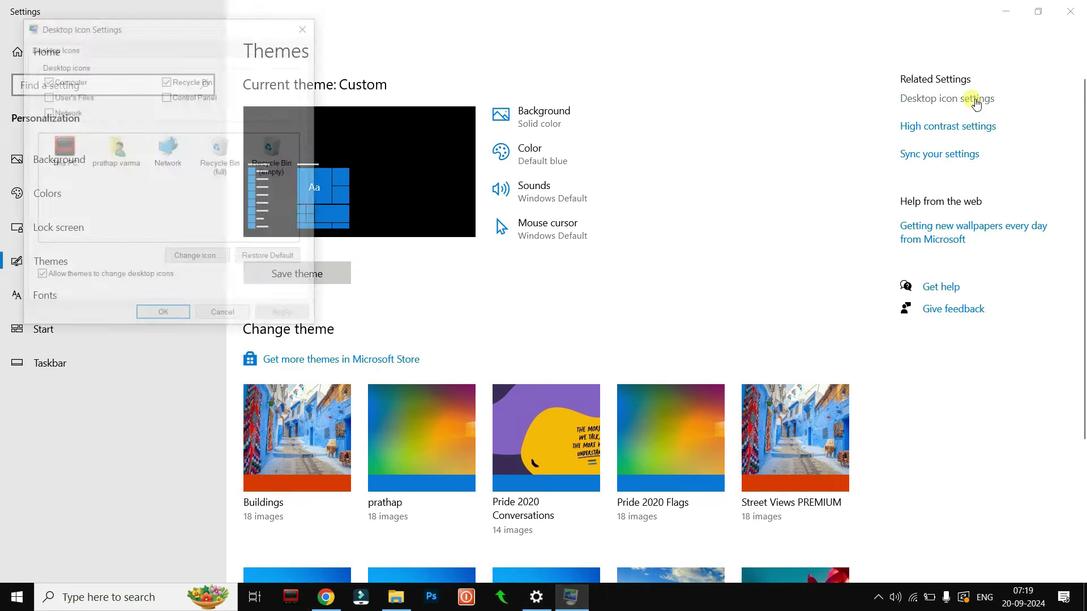
Change the Recycle Bin (full) icon to Jommans-Mushroom-Recycle-Full.ico from the Downloads folder, apply it and return to the desktop
{"action": "left_click", "coordinate": [201, 212]}
{"action": "left_click", "coordinate": [220, 170]}
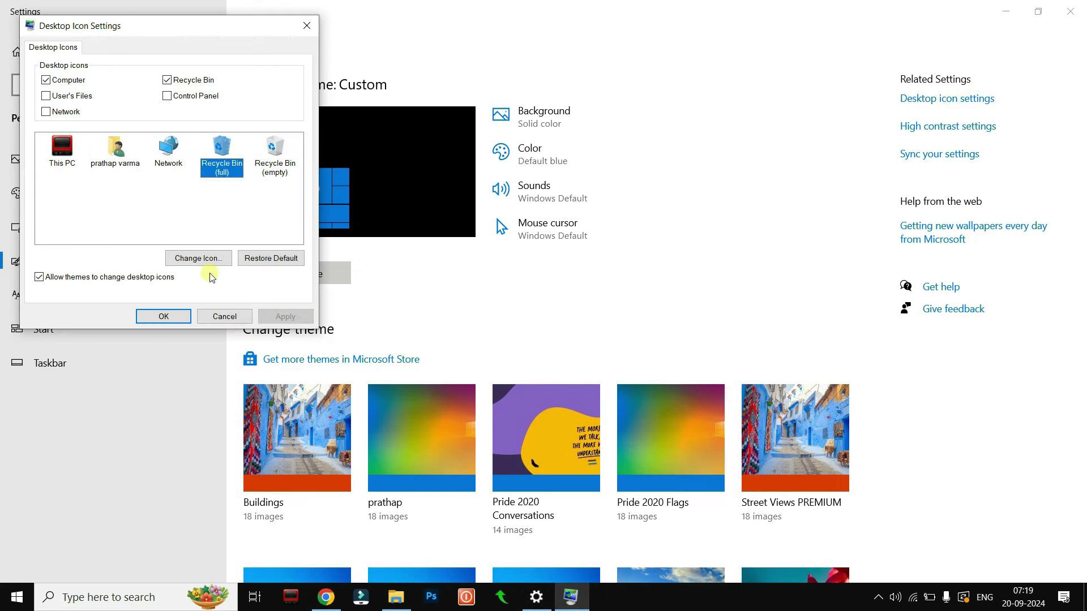
{"action": "left_click", "coordinate": [205, 257]}
{"action": "left_click", "coordinate": [237, 131]}
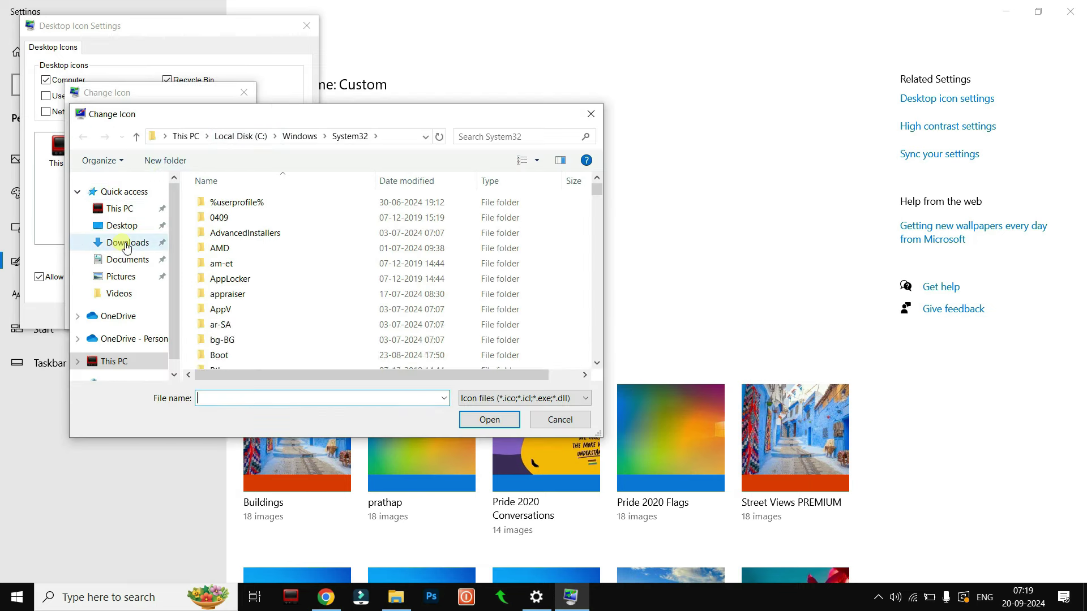
{"action": "left_click", "coordinate": [126, 243]}
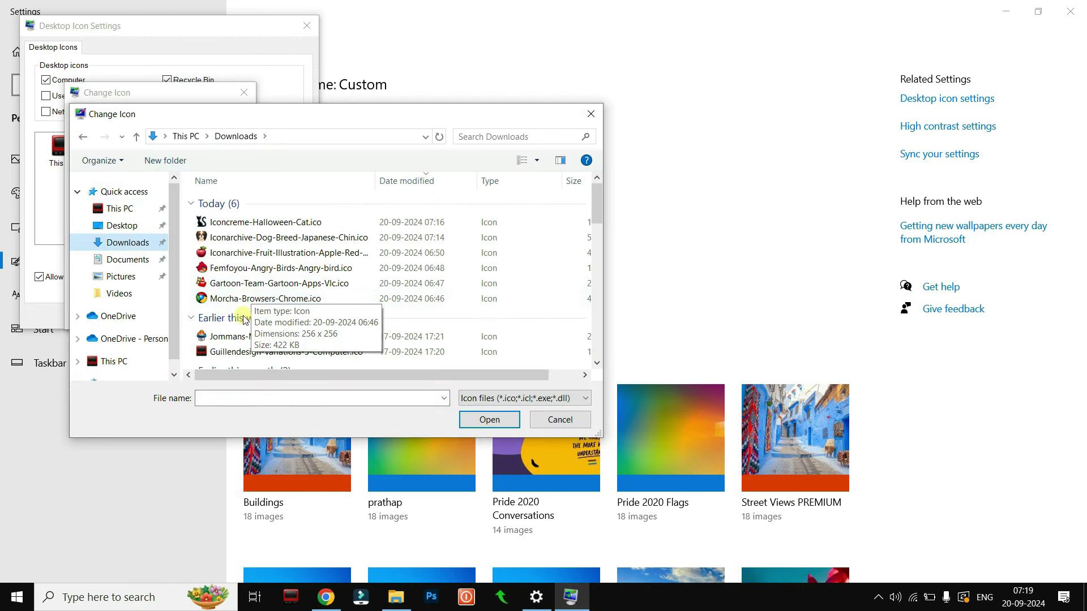
{"action": "left_click", "coordinate": [223, 336]}
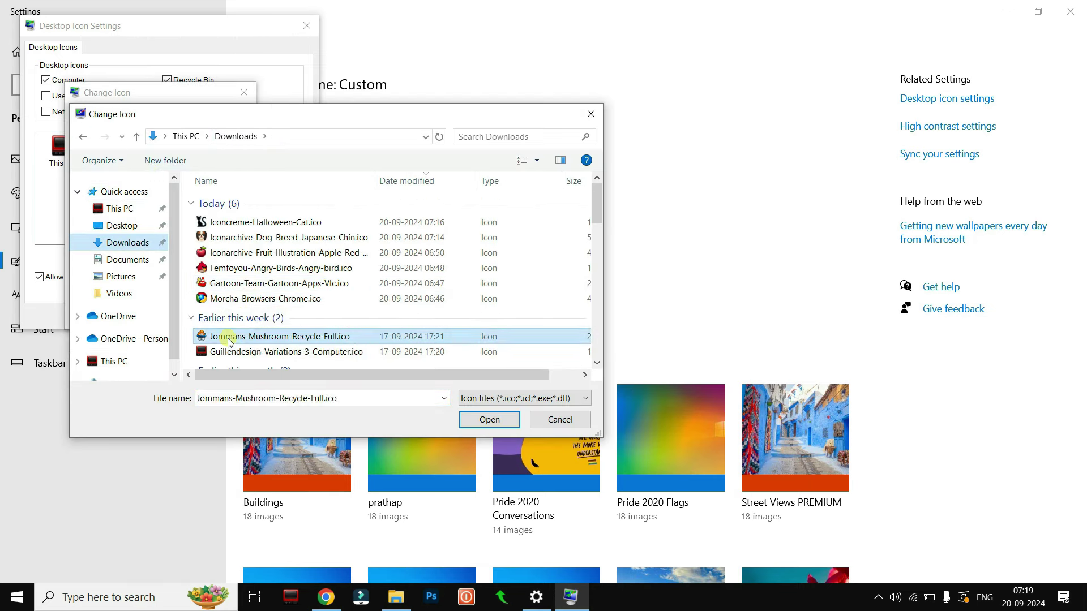
{"action": "left_click", "coordinate": [490, 420]}
{"action": "left_click", "coordinate": [169, 314]}
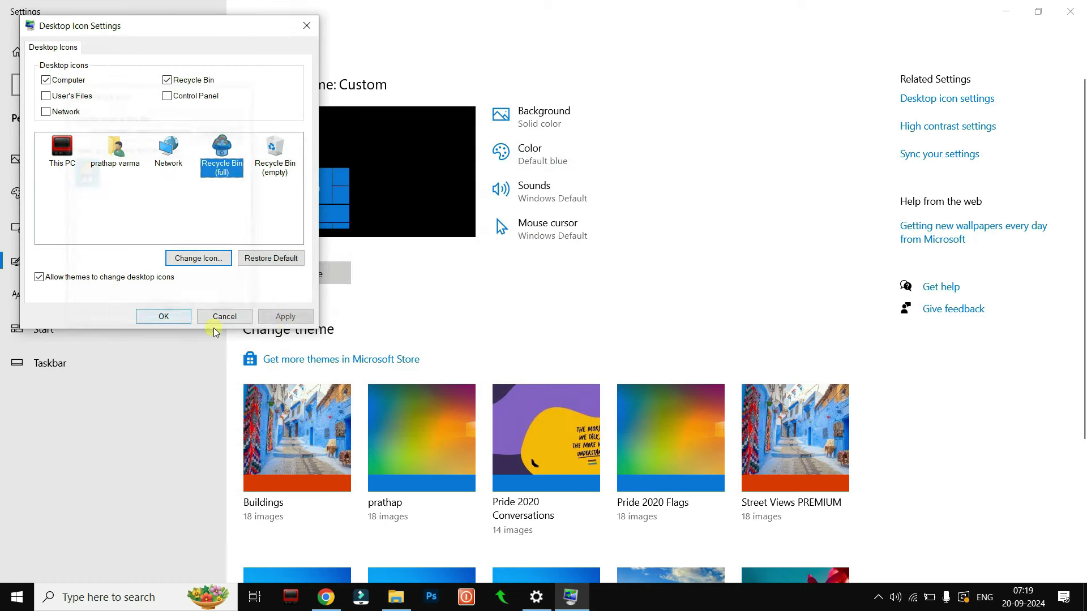
{"action": "left_click", "coordinate": [285, 316]}
{"action": "left_click", "coordinate": [164, 316]}
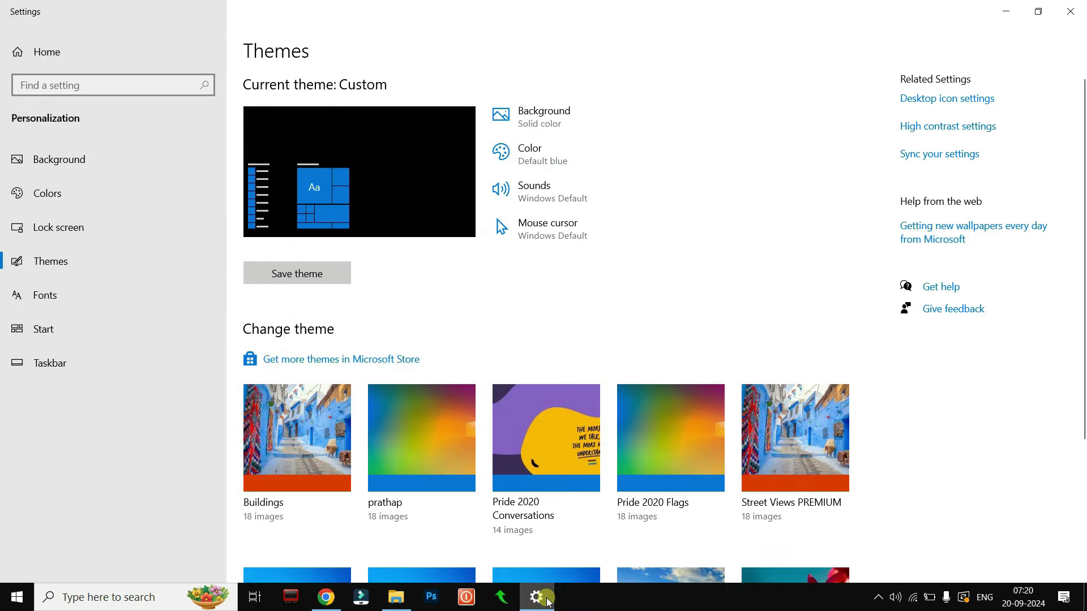
{"action": "left_click", "coordinate": [537, 597]}
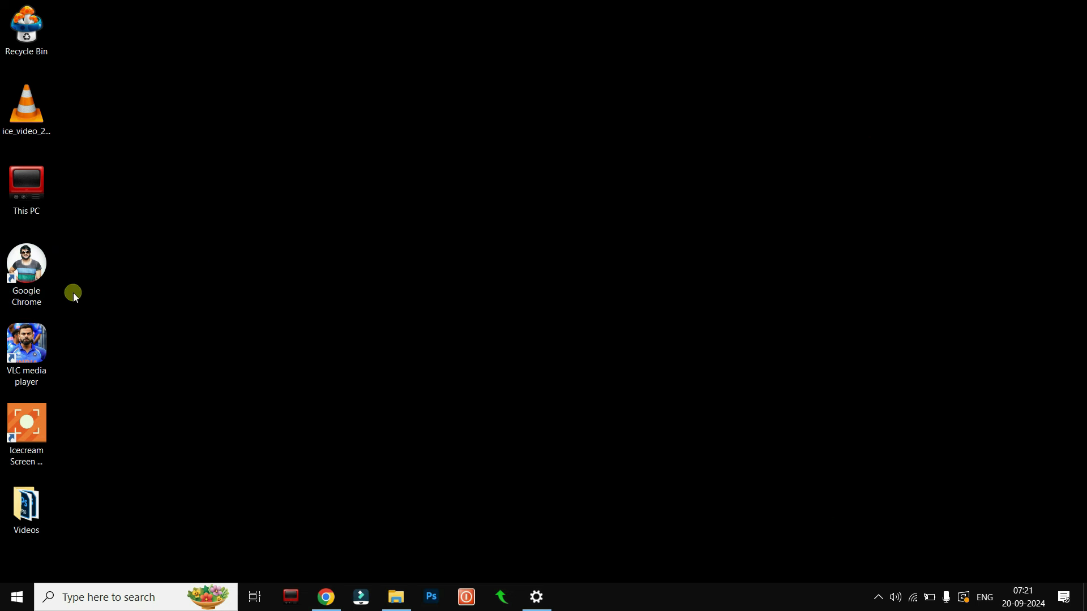
Open the Google Chrome desktop shortcut's properties and start browsing for a custom icon file
{"action": "left_click", "coordinate": [28, 270]}
{"action": "right_click", "coordinate": [27, 266]}
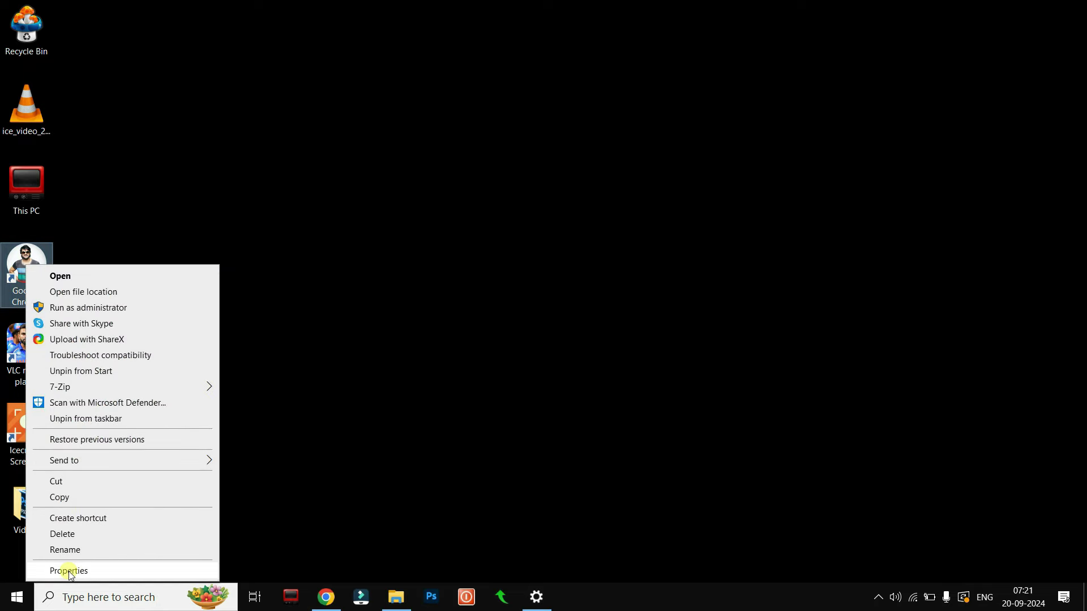
{"action": "left_click", "coordinate": [68, 571]}
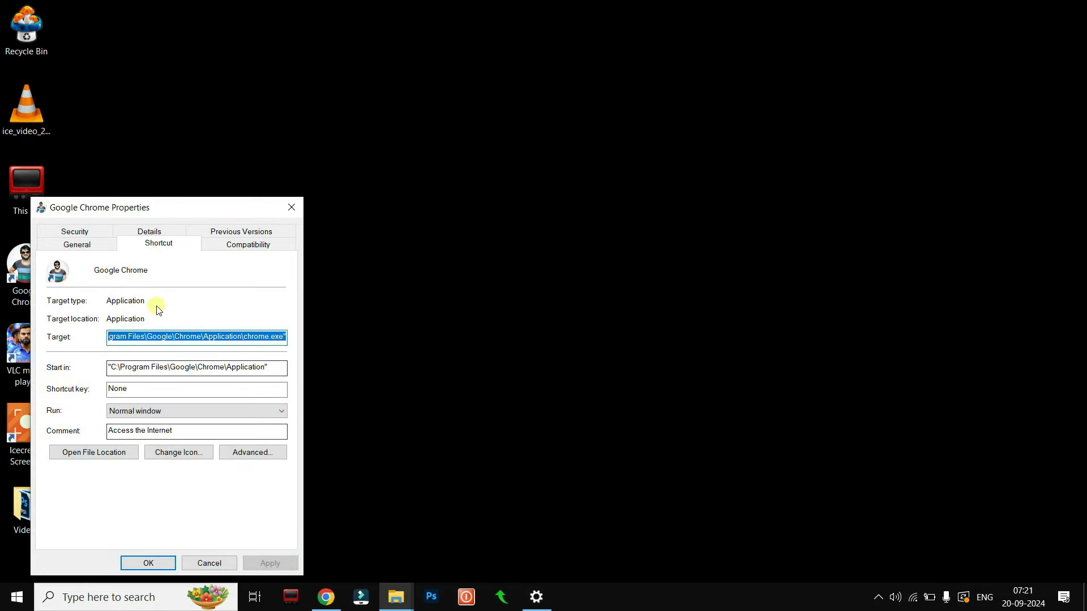
{"action": "left_click", "coordinate": [163, 248]}
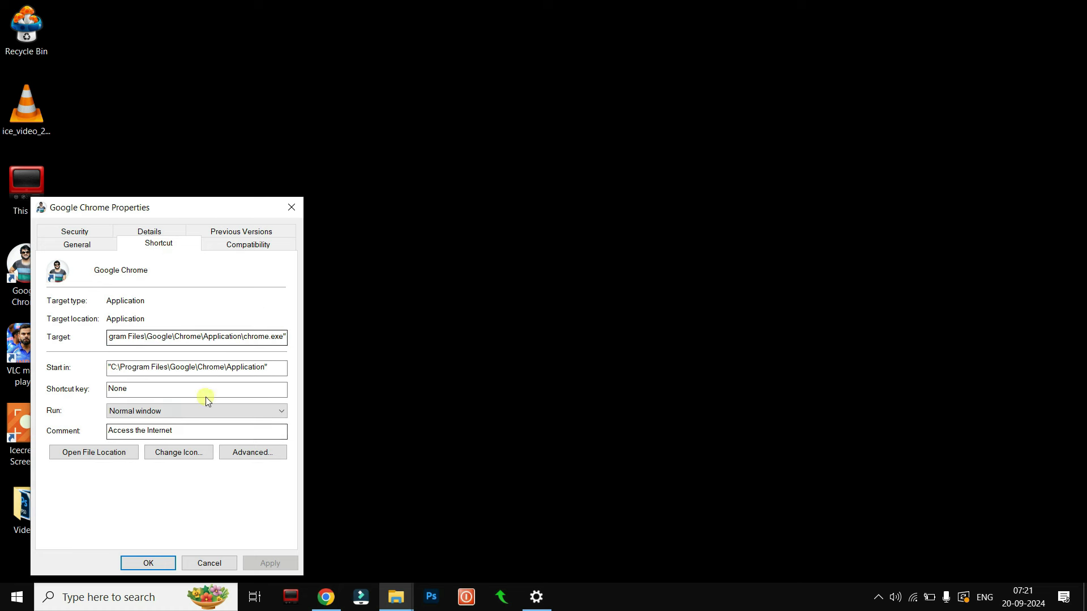
{"action": "left_click", "coordinate": [185, 453]}
{"action": "left_click", "coordinate": [228, 313]}
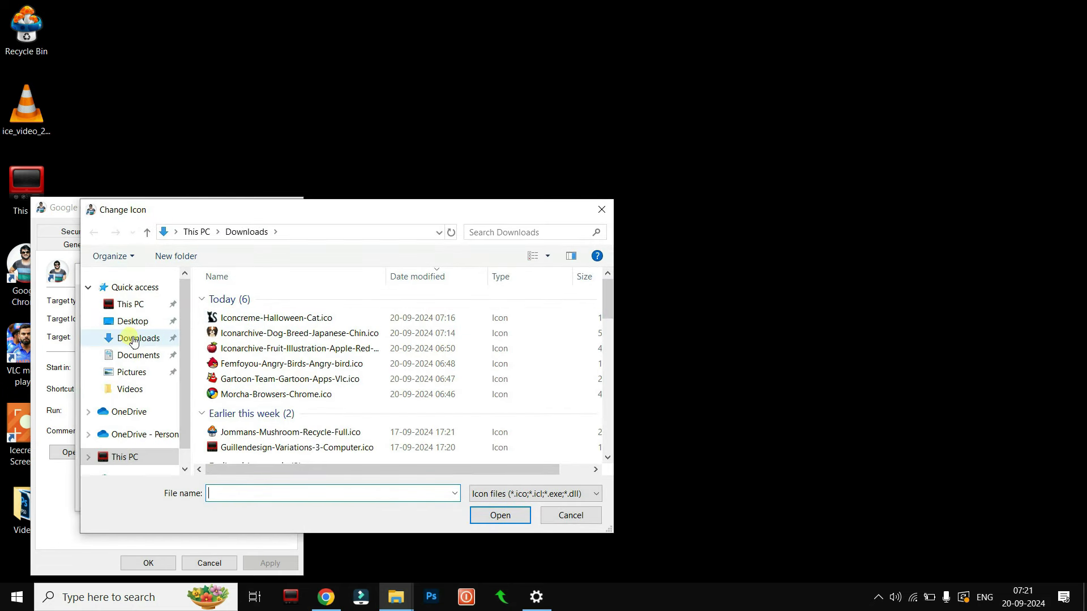
Set Morcha-Browsers-Chrome.ico from the Downloads folder as the Chrome shortcut's icon, apply it and refresh the desktop
{"action": "left_click", "coordinate": [110, 338]}
{"action": "left_click", "coordinate": [222, 394]}
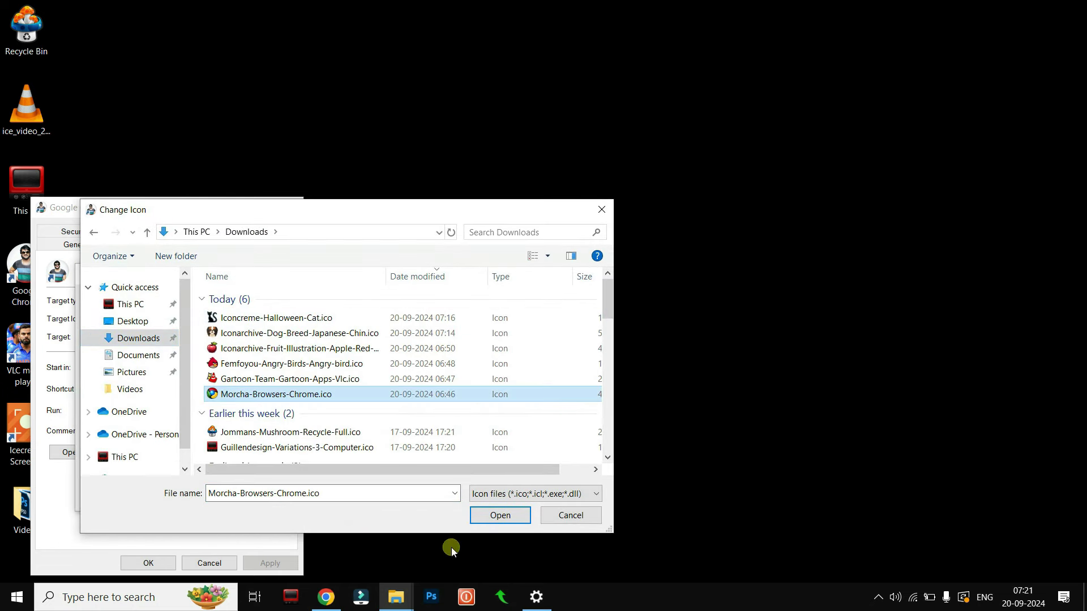
{"action": "left_click", "coordinate": [494, 516]}
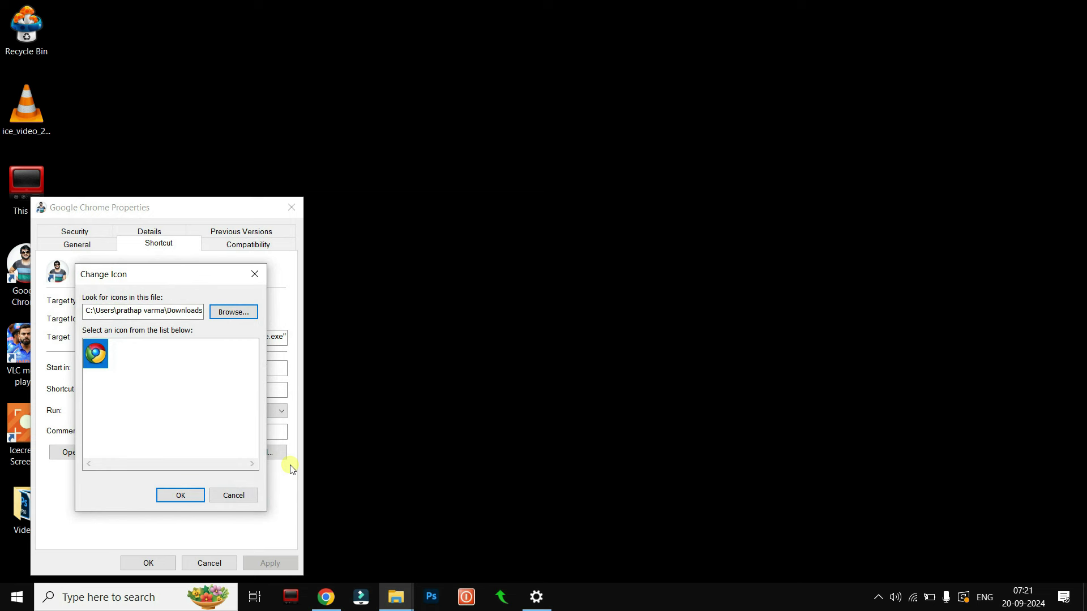
{"action": "left_click", "coordinate": [179, 495]}
{"action": "left_click", "coordinate": [270, 563]}
{"action": "left_click", "coordinate": [142, 564]}
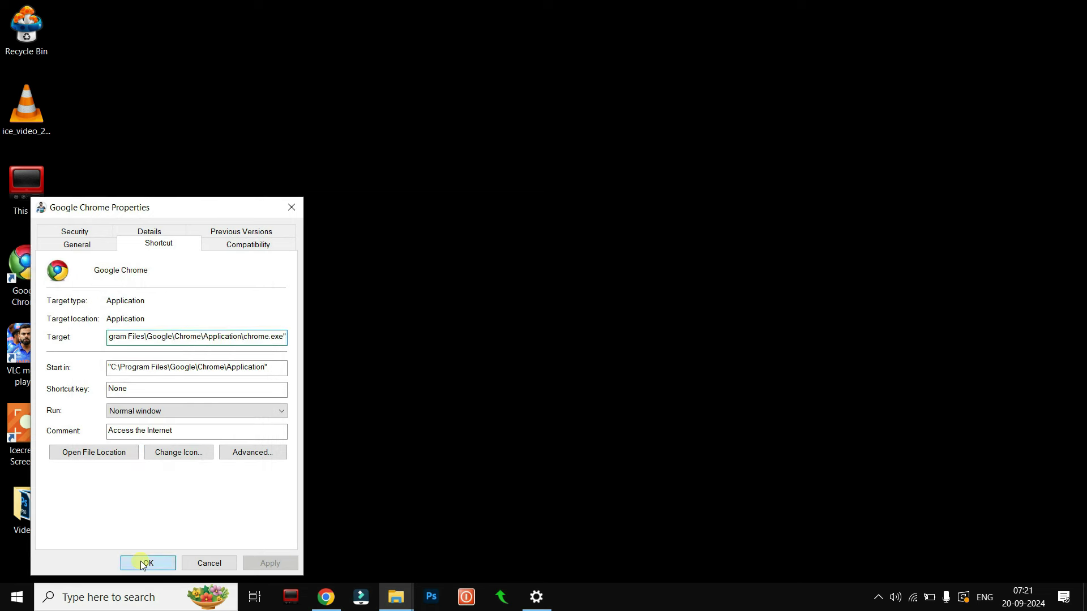
{"action": "right_click", "coordinate": [336, 258]}
{"action": "left_click", "coordinate": [365, 321]}
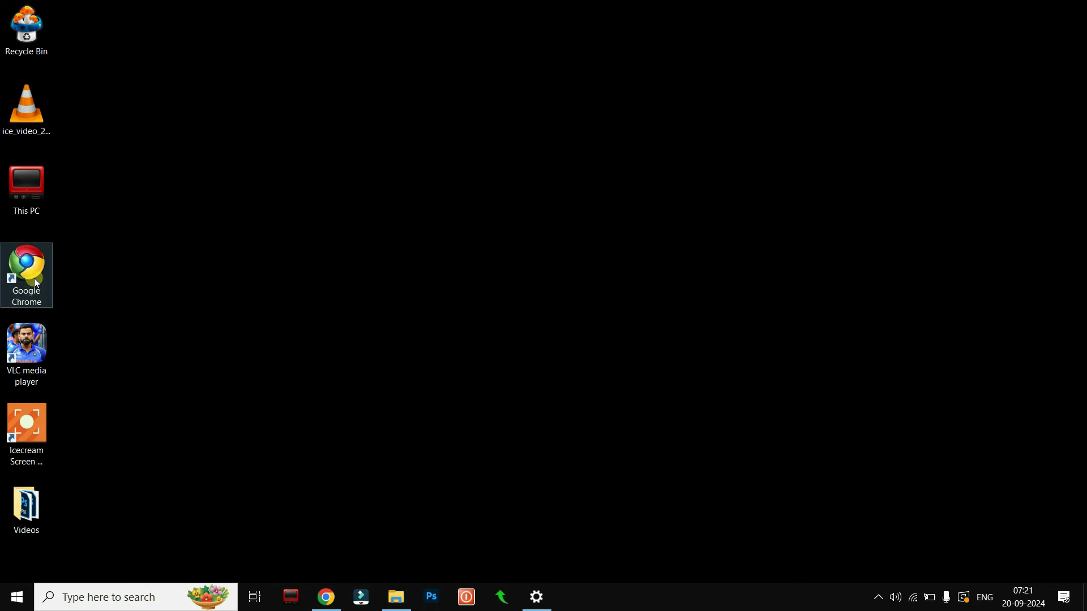
Change the VLC media player shortcut's icon to Iconarchive-Dog-Breed-Japanese-Chin.ico from the Downloads folder and apply it
{"action": "right_click", "coordinate": [39, 371]}
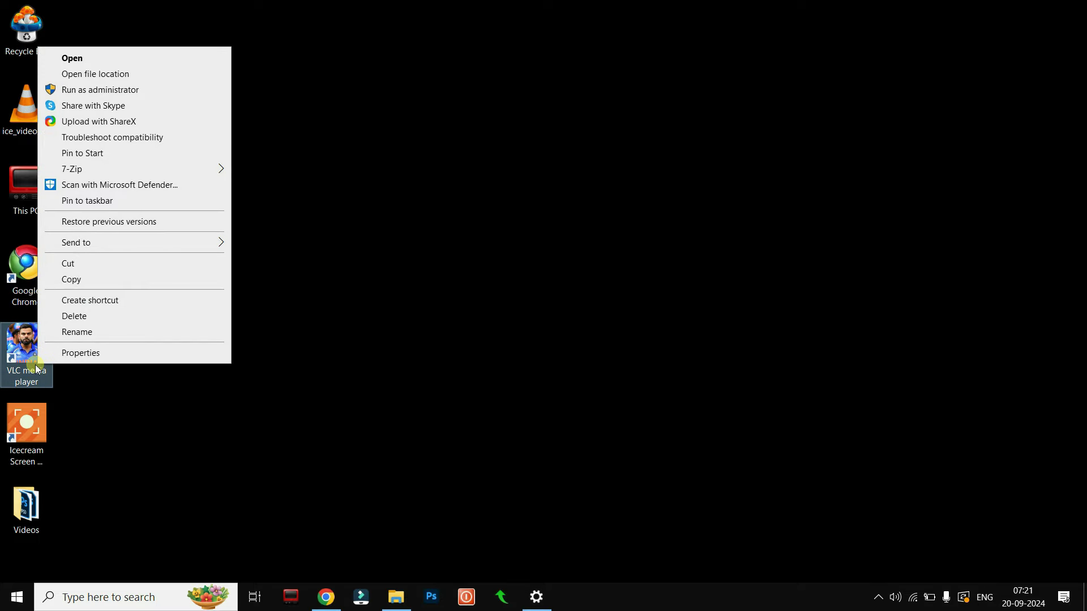
{"action": "left_click", "coordinate": [83, 355]}
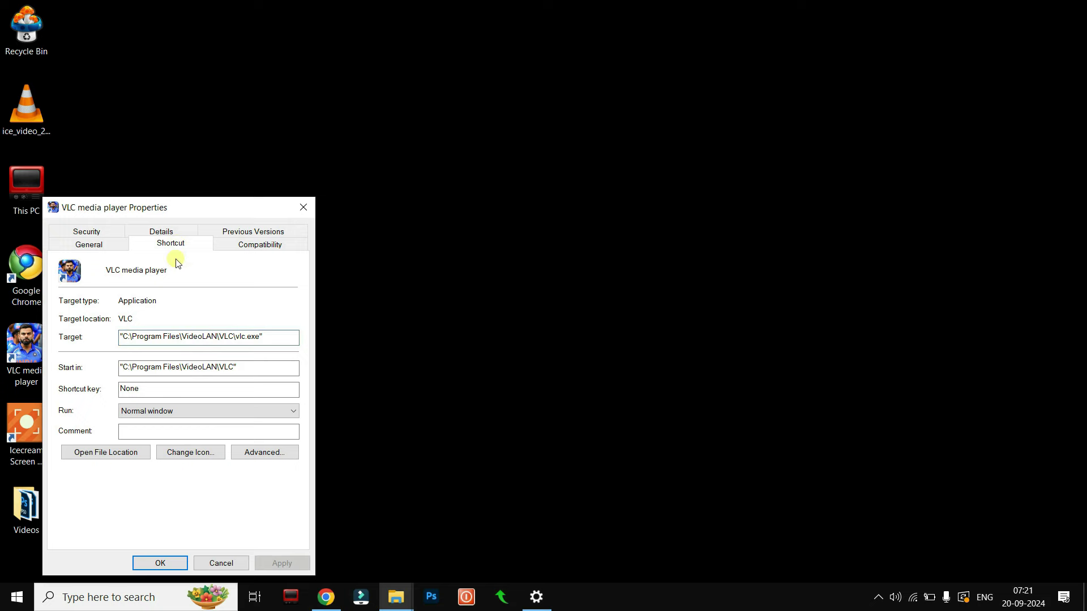
{"action": "left_click", "coordinate": [203, 454]}
{"action": "left_click", "coordinate": [253, 313]}
{"action": "left_click", "coordinate": [262, 333]}
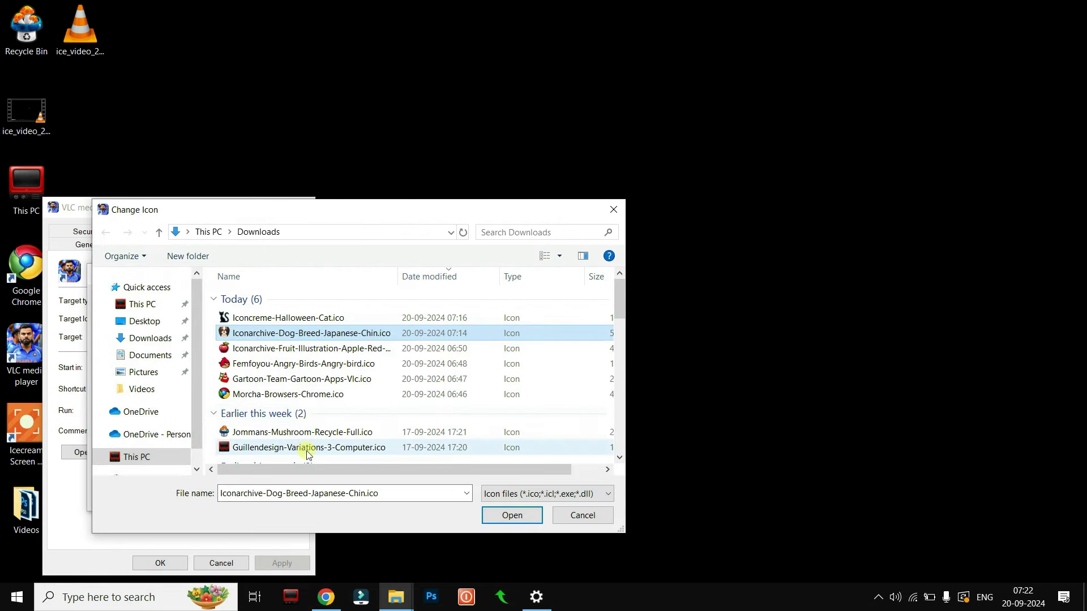
{"action": "left_click", "coordinate": [303, 434]}
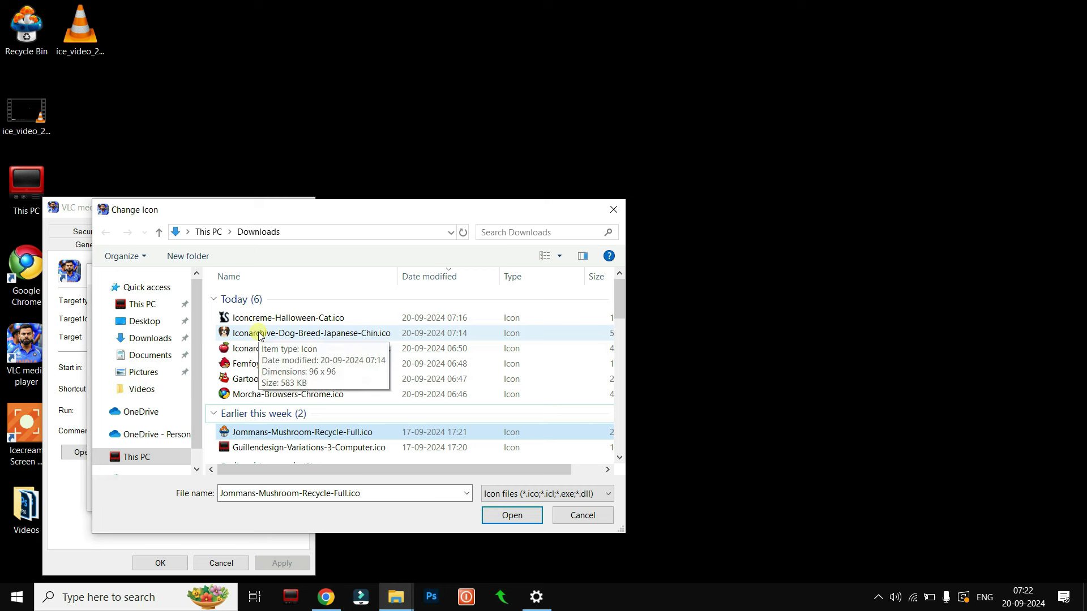
{"action": "left_click", "coordinate": [260, 334]}
{"action": "left_click", "coordinate": [516, 516]}
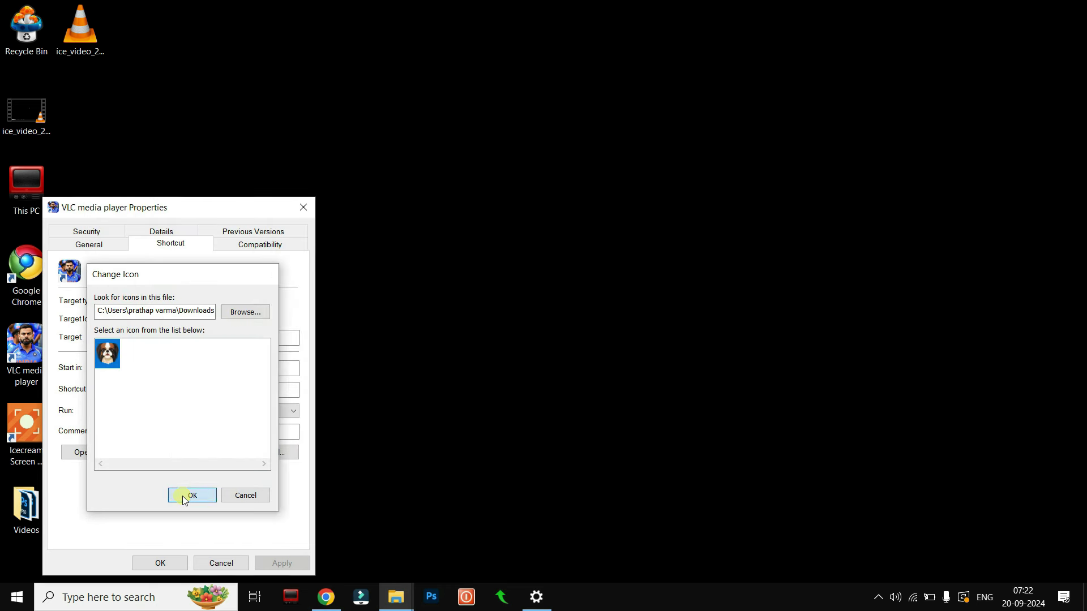
{"action": "left_click", "coordinate": [189, 495]}
{"action": "left_click", "coordinate": [282, 563]}
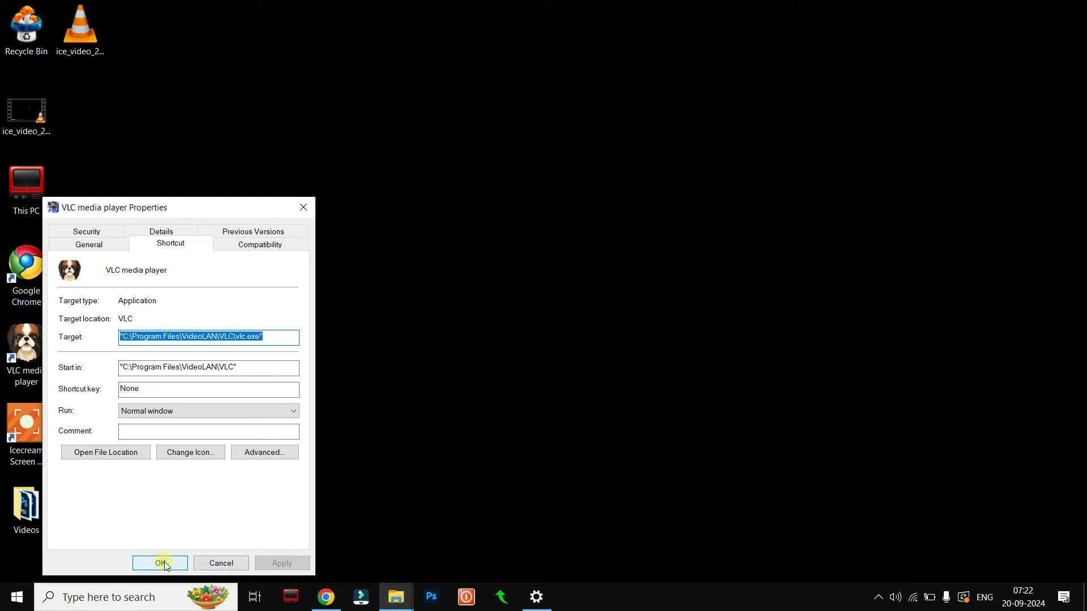
{"action": "left_click", "coordinate": [160, 563]}
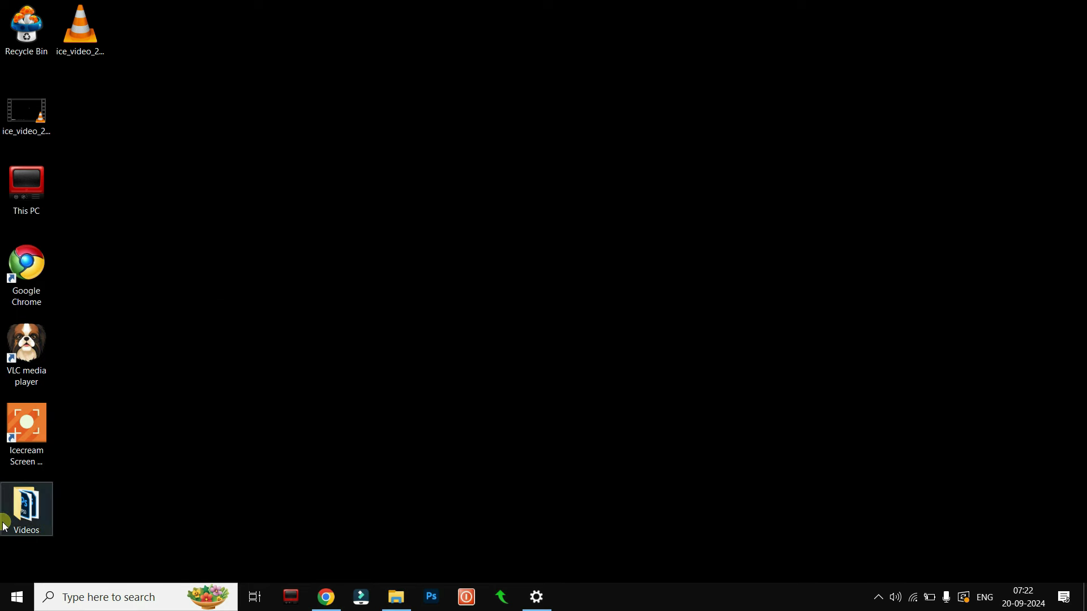
Change the desktop Videos folder's icon to Iconarchive-Fruit-Illustration-Apple-Red-Illustration.ico from the Downloads folder and apply it
{"action": "left_click", "coordinate": [26, 510]}
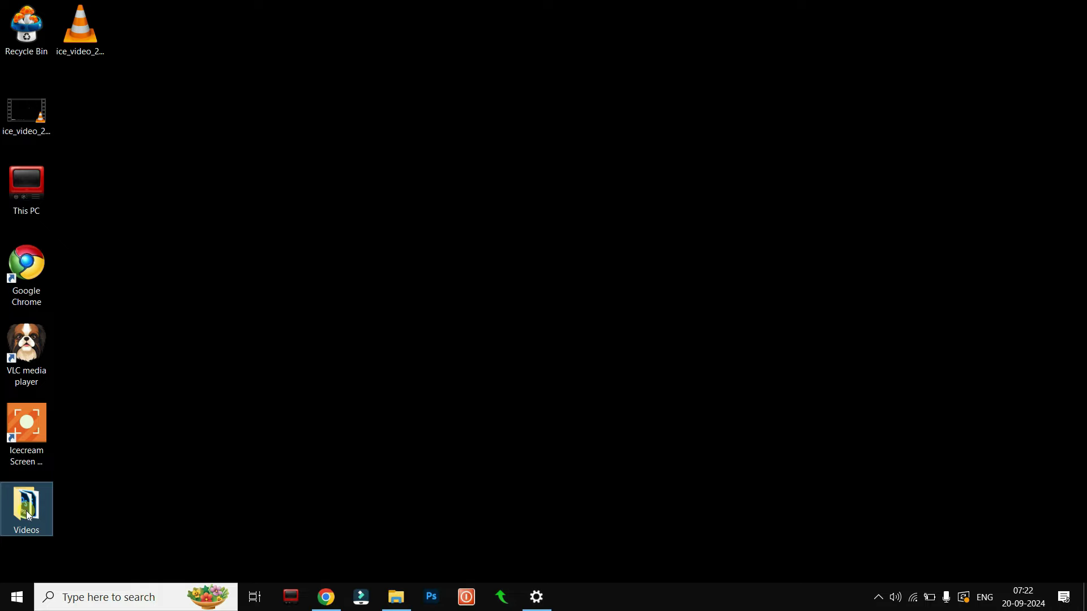
{"action": "right_click", "coordinate": [26, 510]}
{"action": "left_click", "coordinate": [59, 498]}
{"action": "left_click", "coordinate": [244, 276]}
{"action": "left_click", "coordinate": [103, 484]}
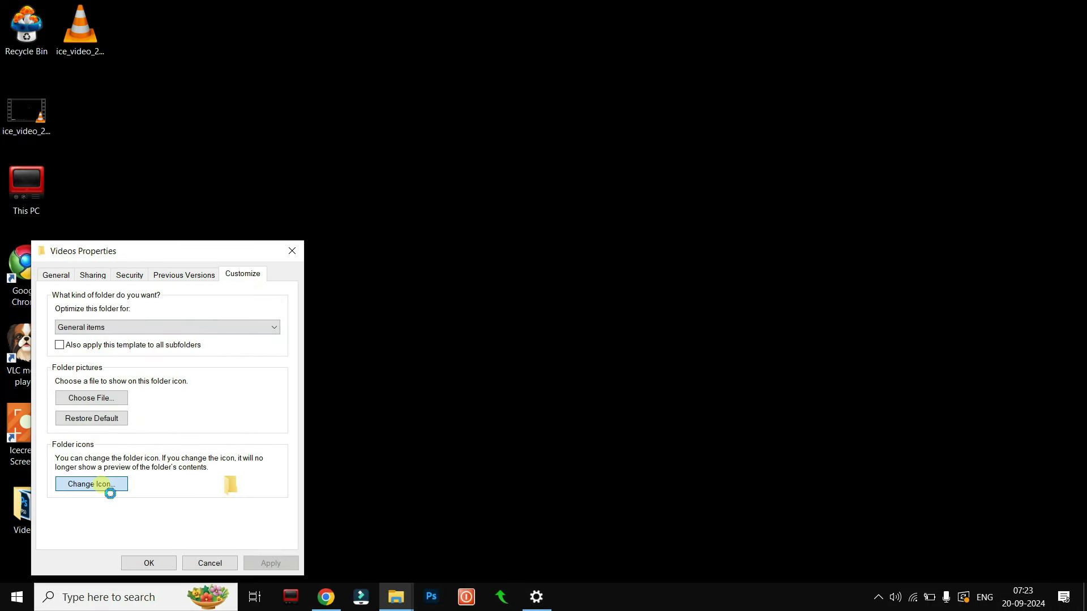
{"action": "left_click", "coordinate": [241, 355]}
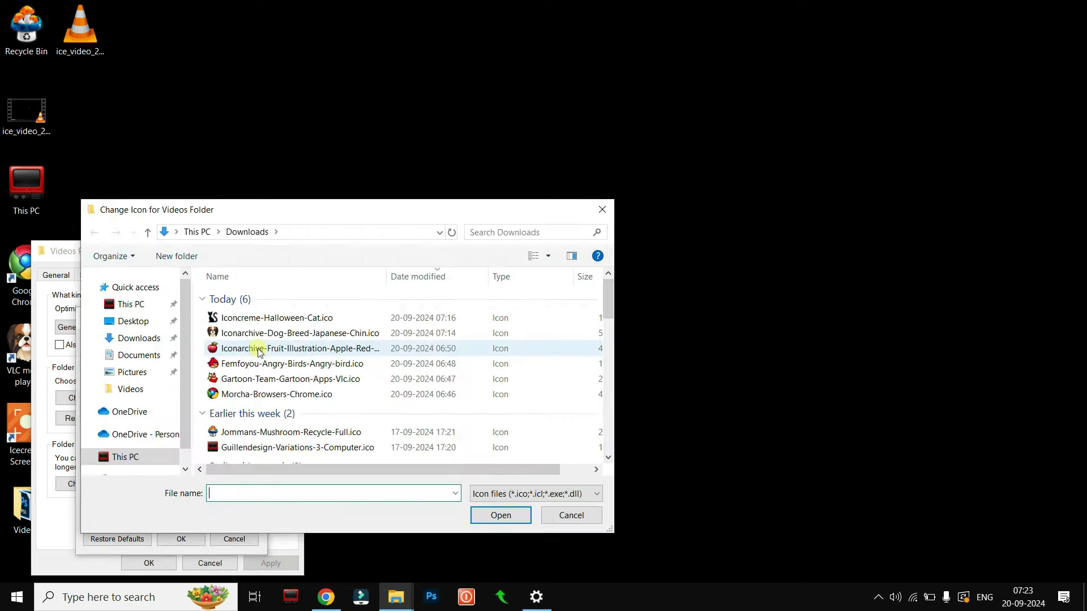
{"action": "left_click", "coordinate": [259, 349]}
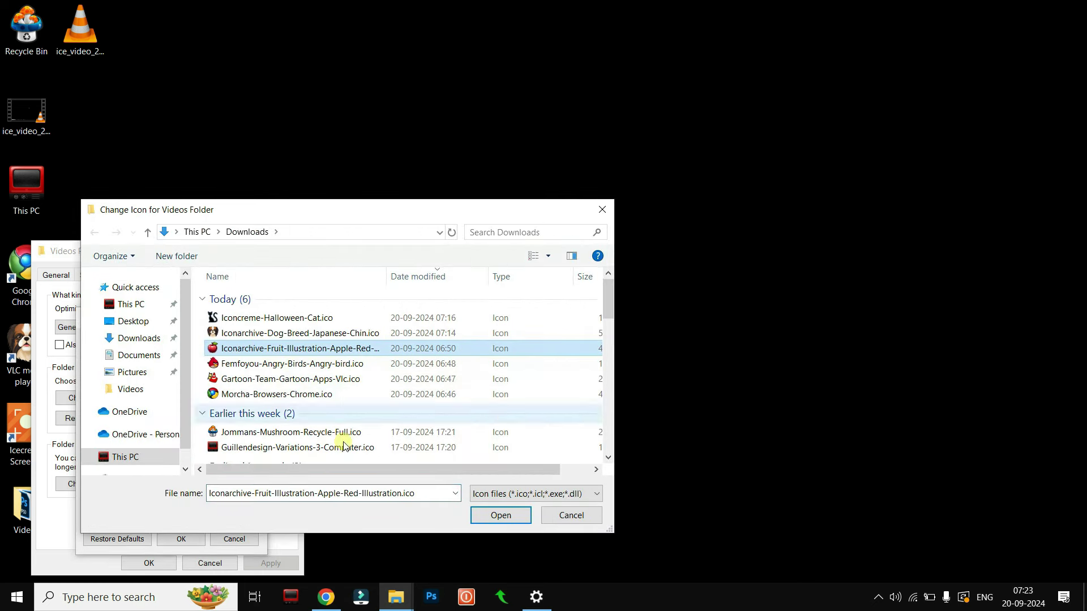
{"action": "left_click", "coordinate": [500, 515]}
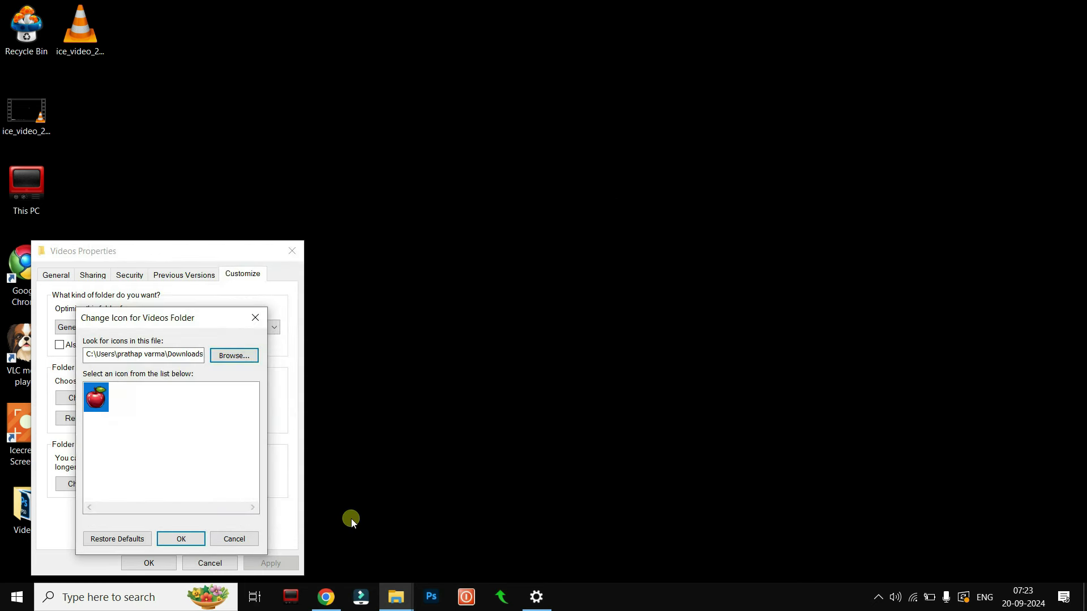
{"action": "left_click", "coordinate": [190, 538]}
{"action": "left_click", "coordinate": [273, 562]}
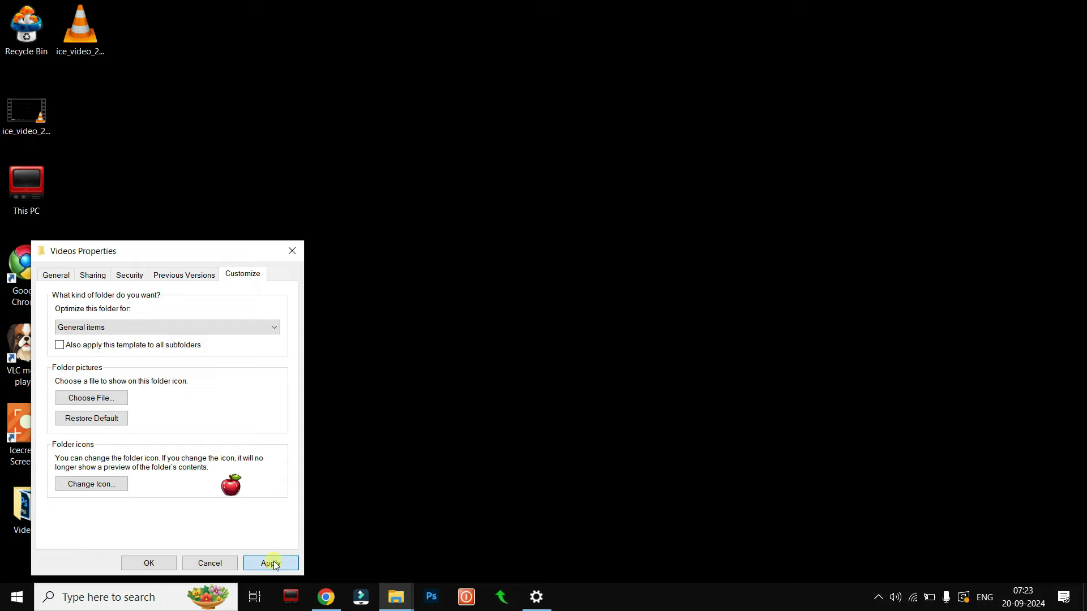
{"action": "left_click", "coordinate": [155, 563]}
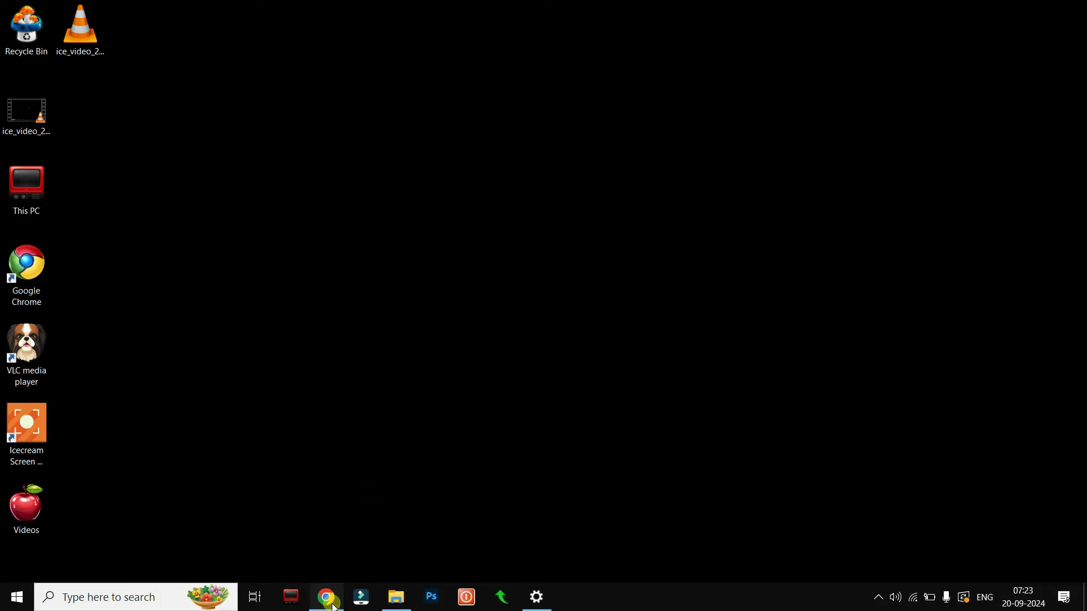
{"action": "left_click", "coordinate": [327, 595]}
{"action": "scroll", "coordinate": [597, 337], "scroll_direction": "up", "scroll_amount": 2}
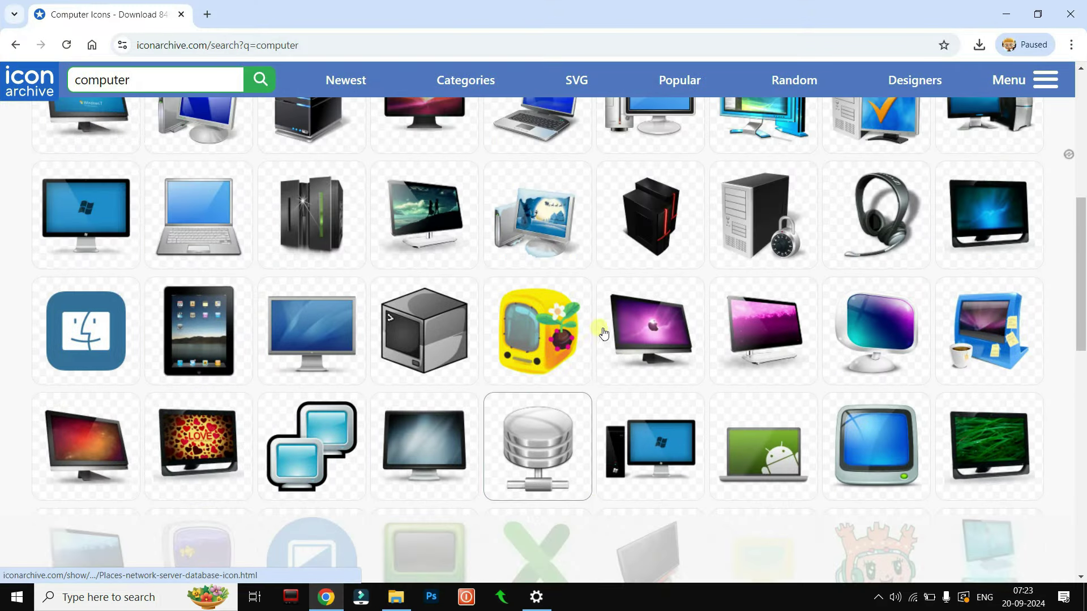
{"action": "left_click", "coordinate": [1009, 14]}
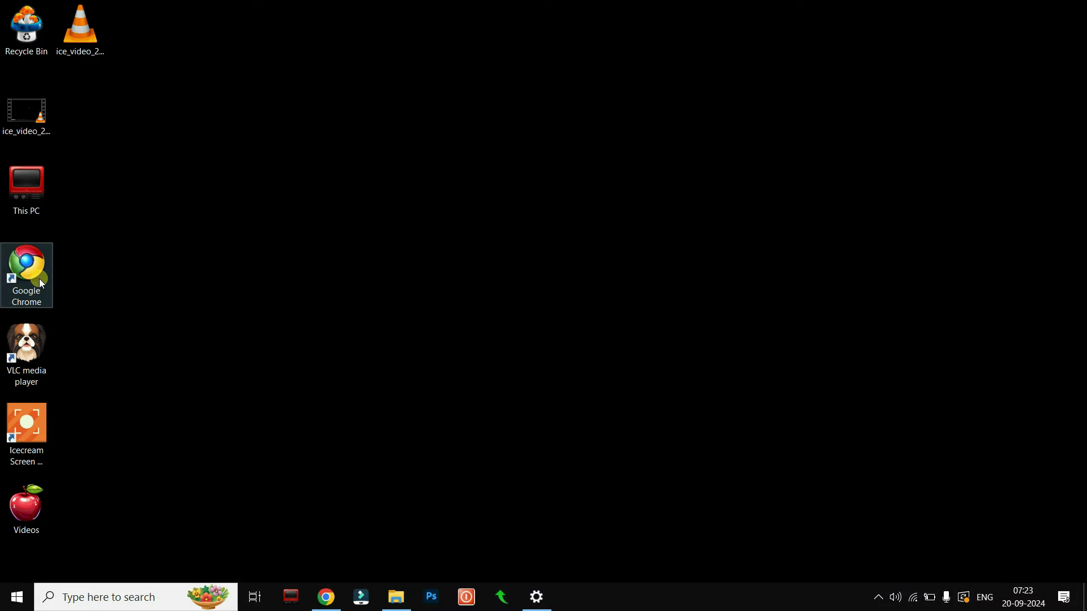
{"action": "left_click", "coordinate": [34, 262]}
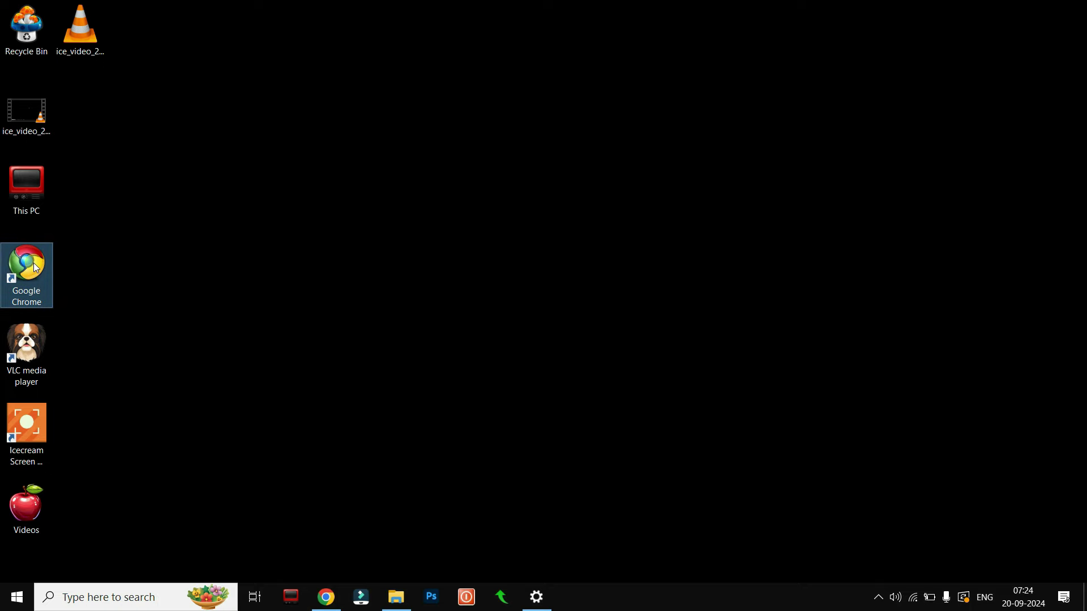
Change the Google Chrome desktop shortcut's icon to Femfoyou-Angry-Birds-Angry-bird.ico from the Downloads folder and apply it
{"action": "right_click", "coordinate": [34, 262]}
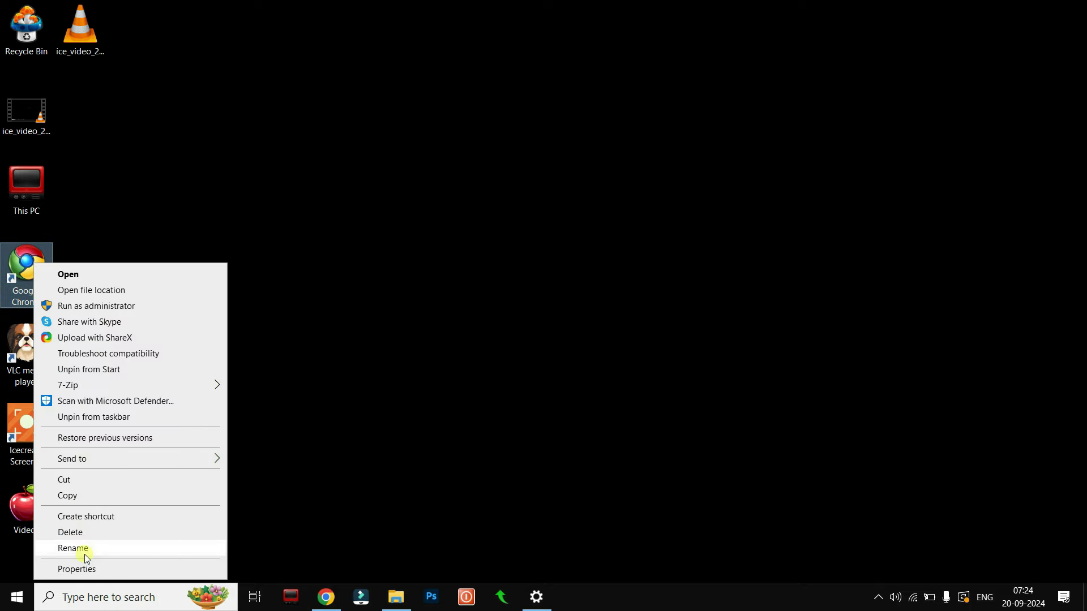
{"action": "left_click", "coordinate": [79, 569]}
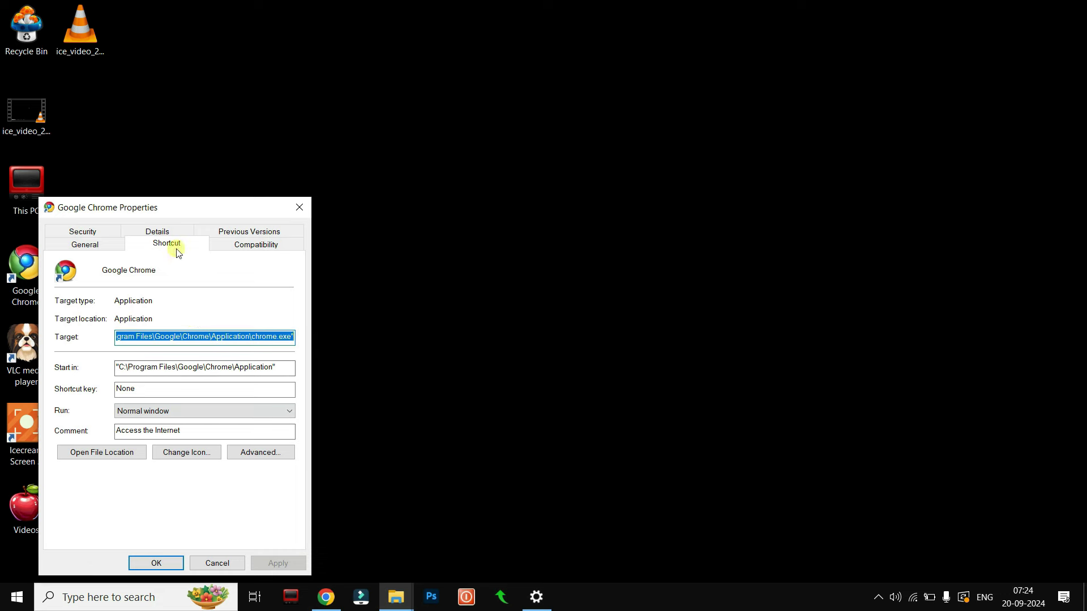
{"action": "left_click", "coordinate": [177, 247]}
{"action": "left_click", "coordinate": [182, 460]}
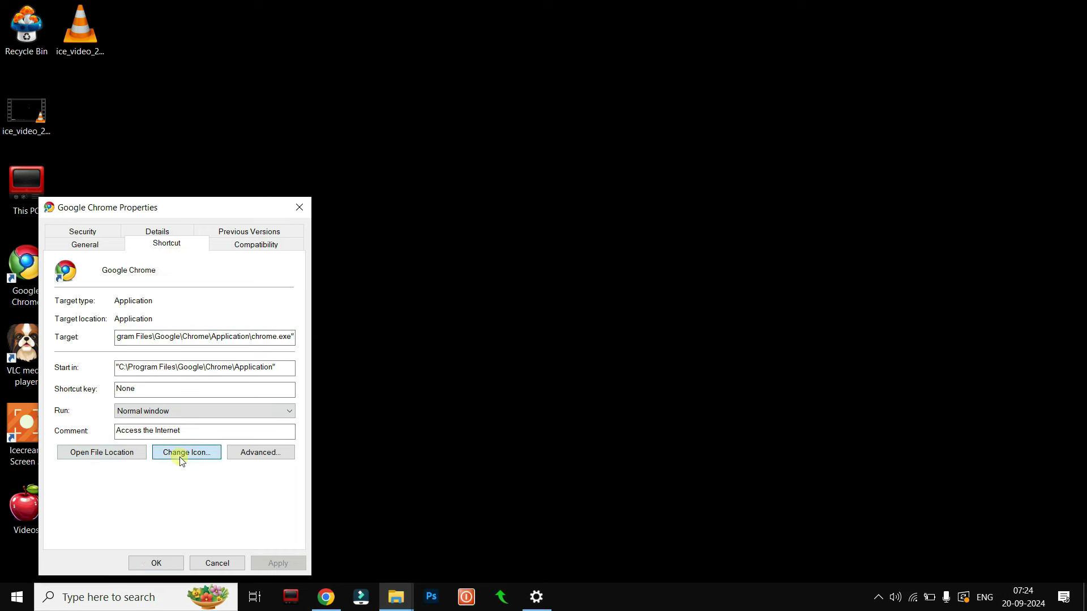
{"action": "left_click", "coordinate": [252, 314]}
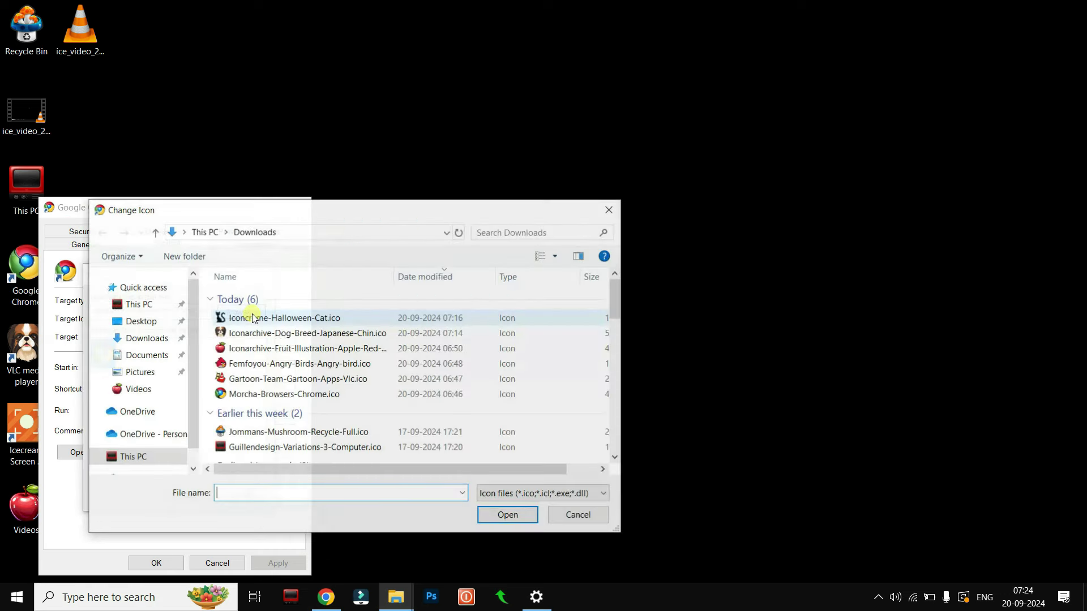
{"action": "left_click", "coordinate": [245, 364]}
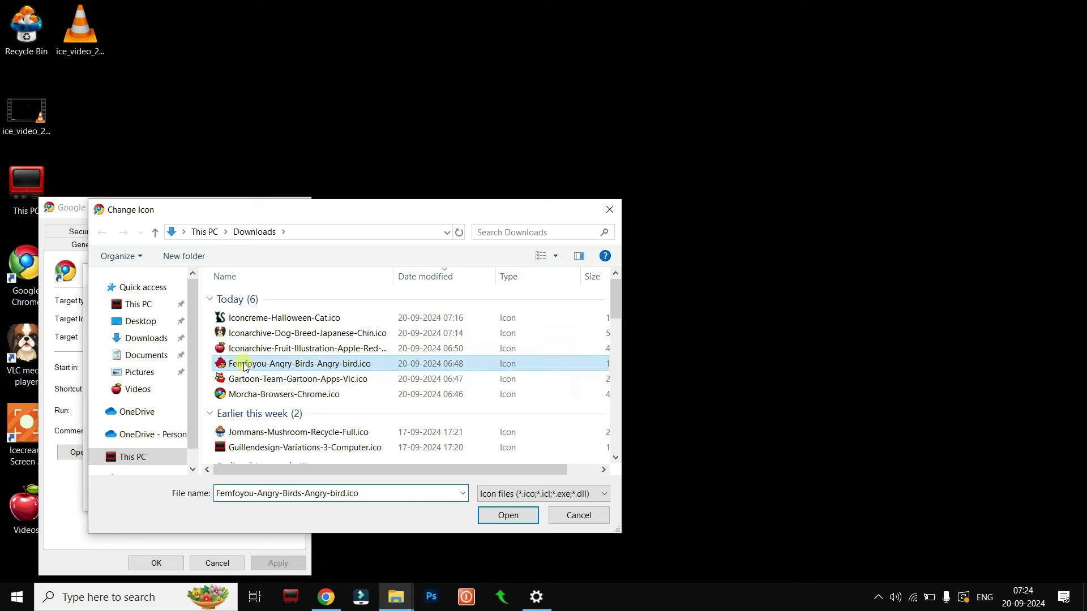
{"action": "left_click", "coordinate": [507, 515]}
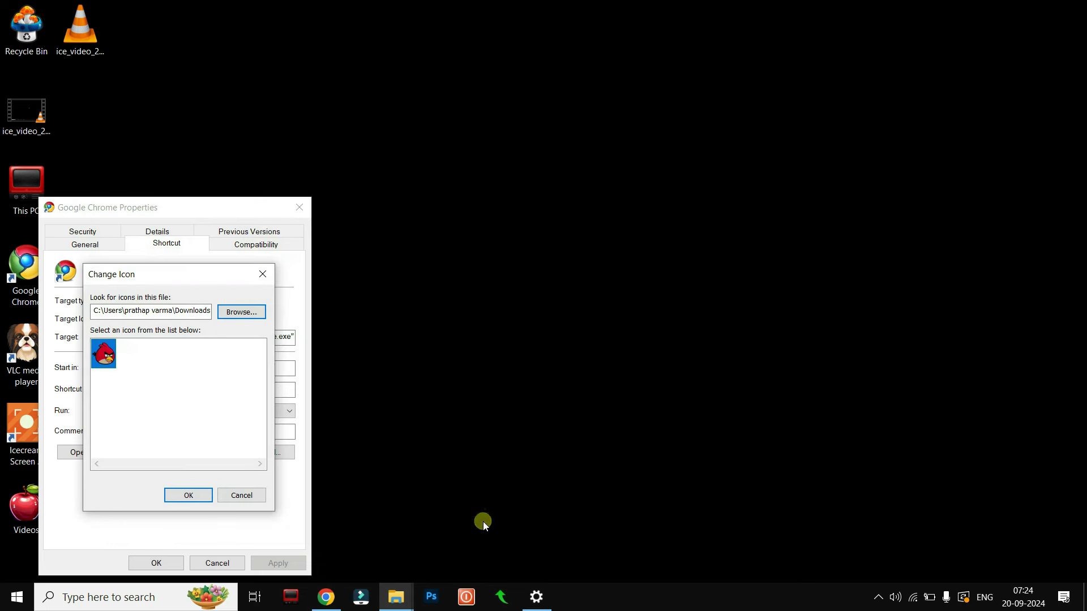
{"action": "left_click", "coordinate": [188, 495]}
{"action": "left_click", "coordinate": [278, 563]}
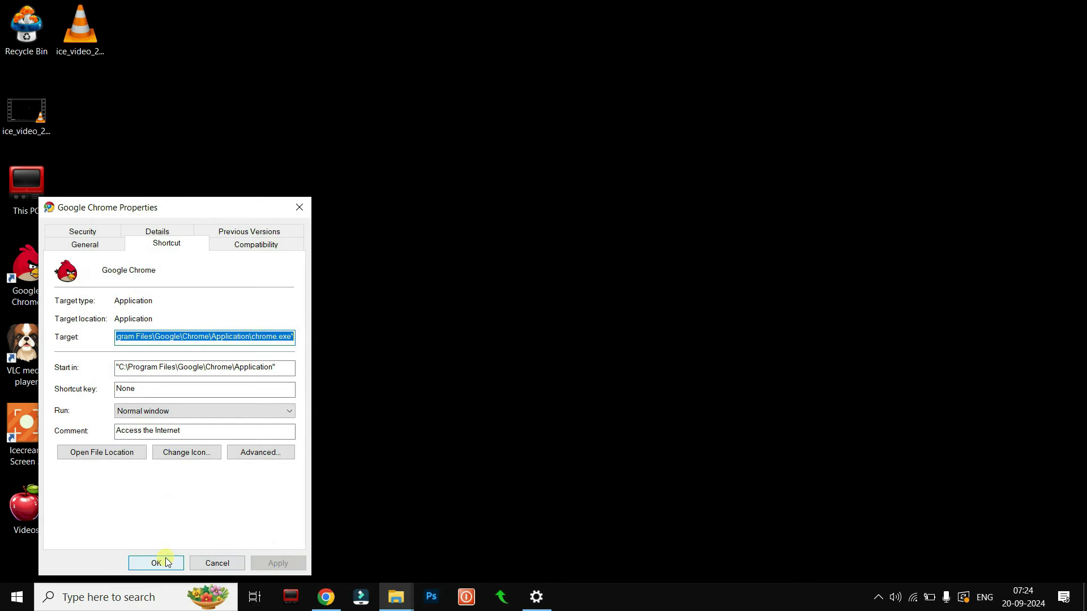
{"action": "left_click", "coordinate": [167, 563]}
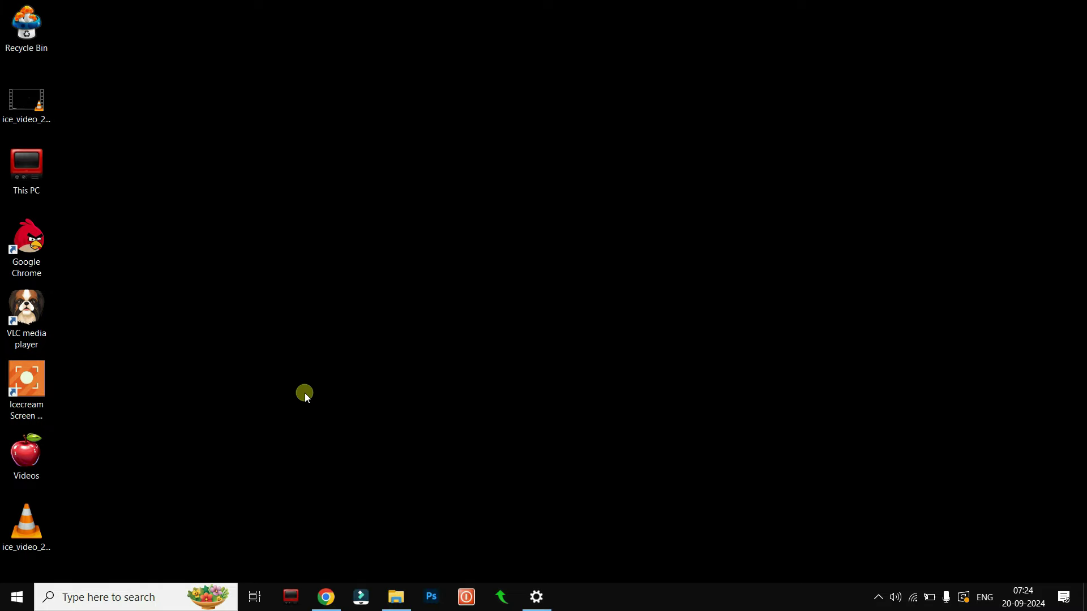
Enlarge the desktop icons to a very large size to show the custom icons, and reduce them partway to a moderately large size
{"action": "scroll", "coordinate": [304, 393], "scroll_direction": "up", "scroll_amount": 10}
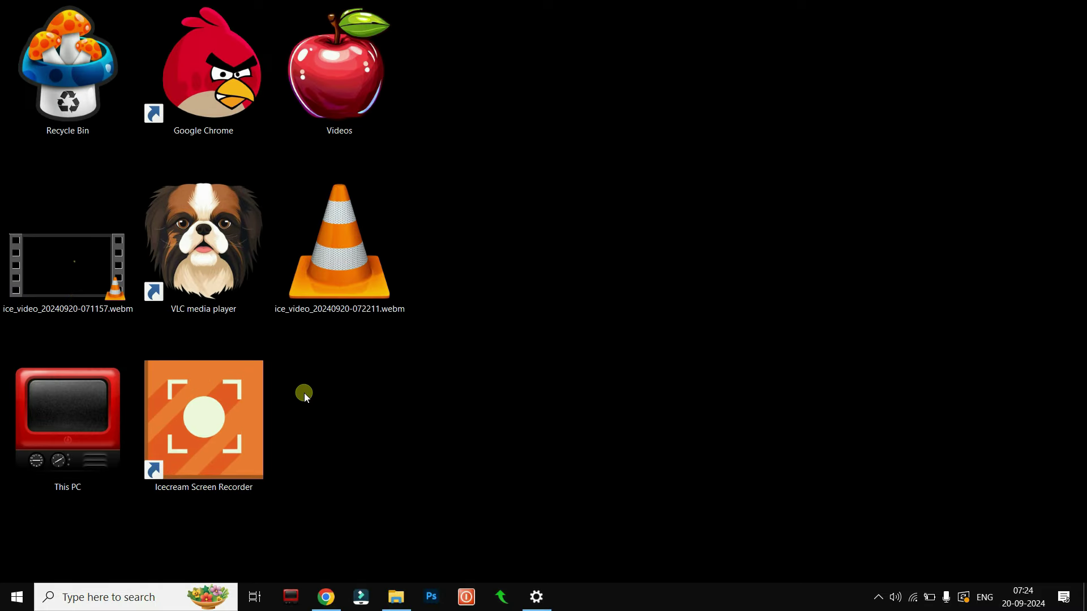
{"action": "scroll", "coordinate": [303, 392], "scroll_direction": "up", "scroll_amount": 1}
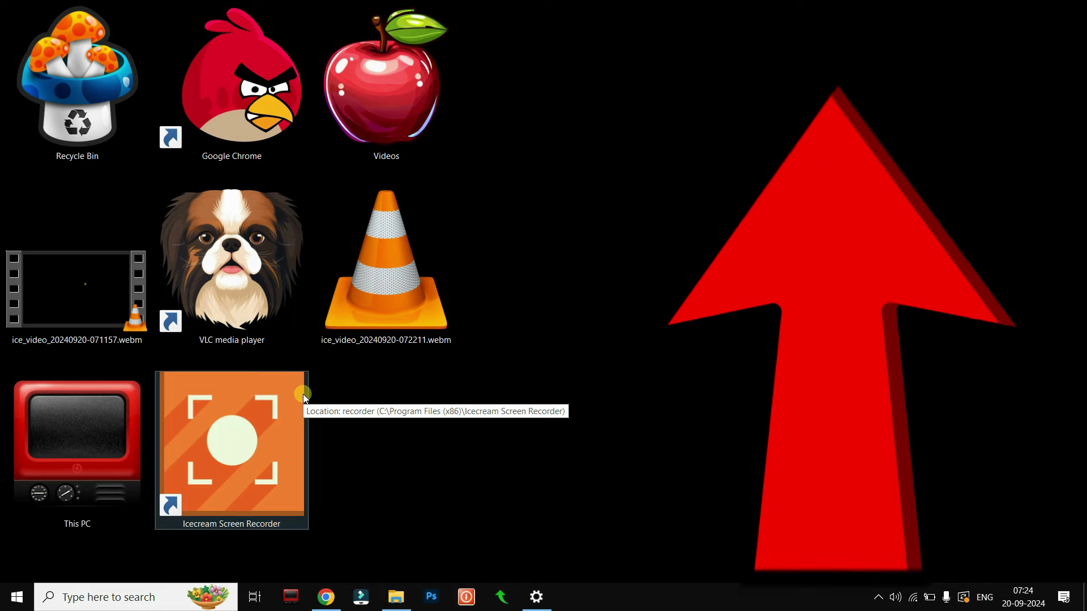
{"action": "scroll", "coordinate": [304, 395], "scroll_direction": "down", "scroll_amount": 3}
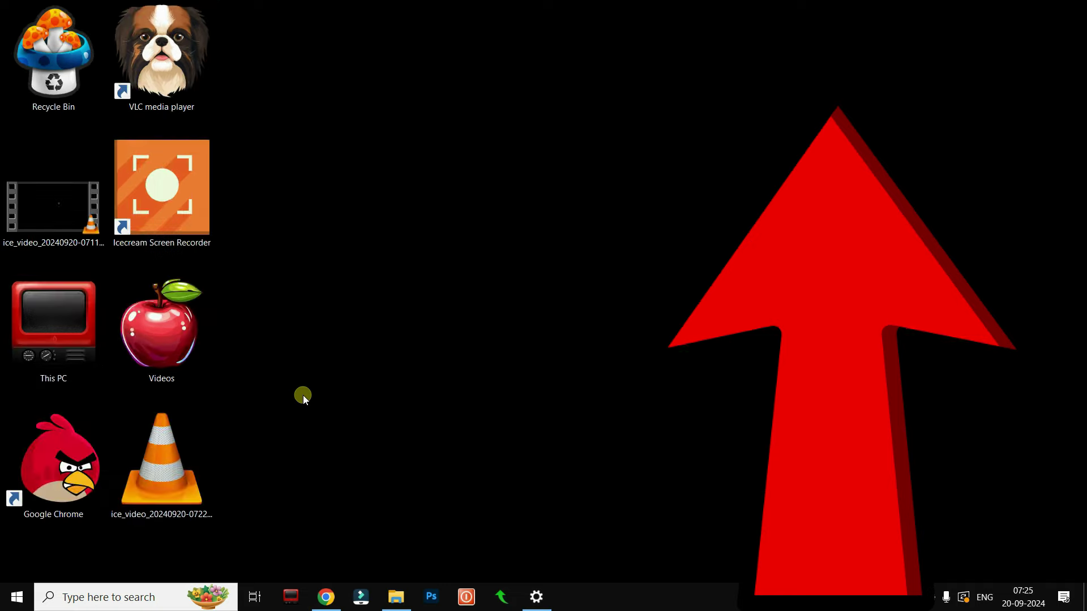
{"action": "scroll", "coordinate": [304, 395], "scroll_direction": "down", "scroll_amount": 1}
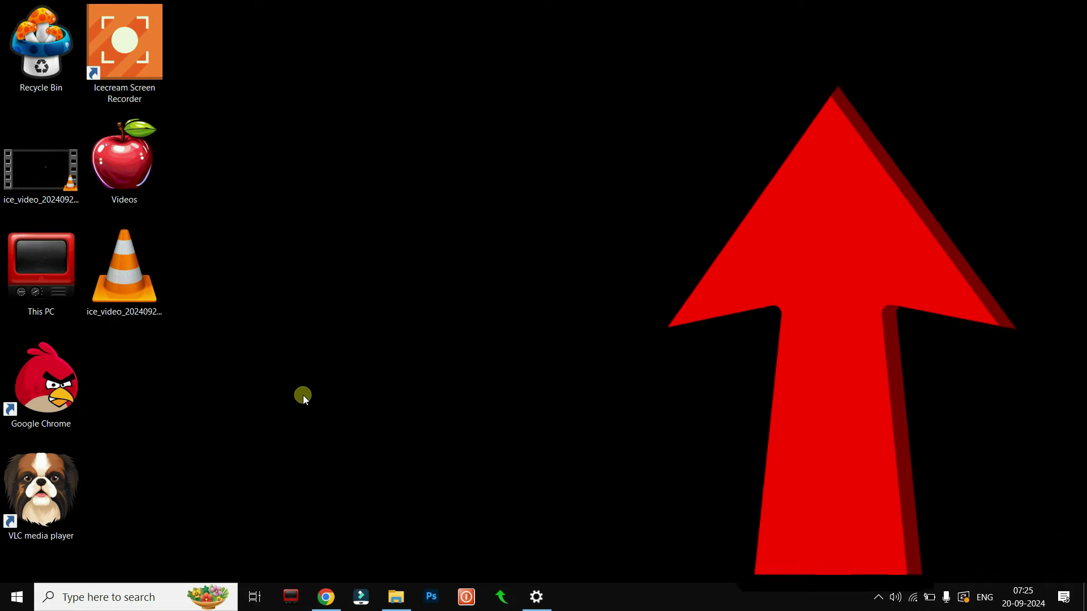